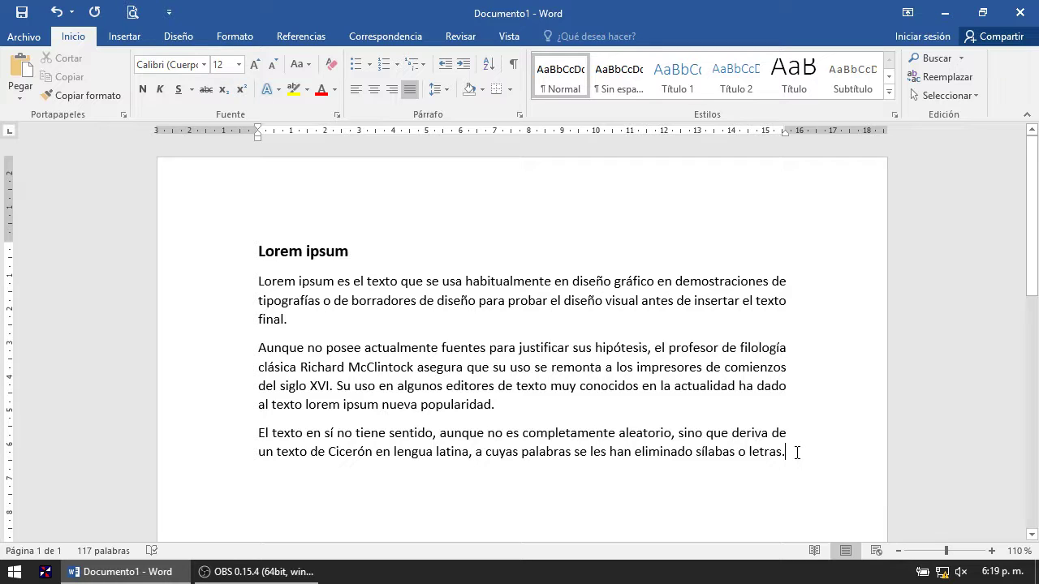
Step: Select the whole Lorem ipsum text, from the final 'letras.' back up to the heading
left_click(436, 91)
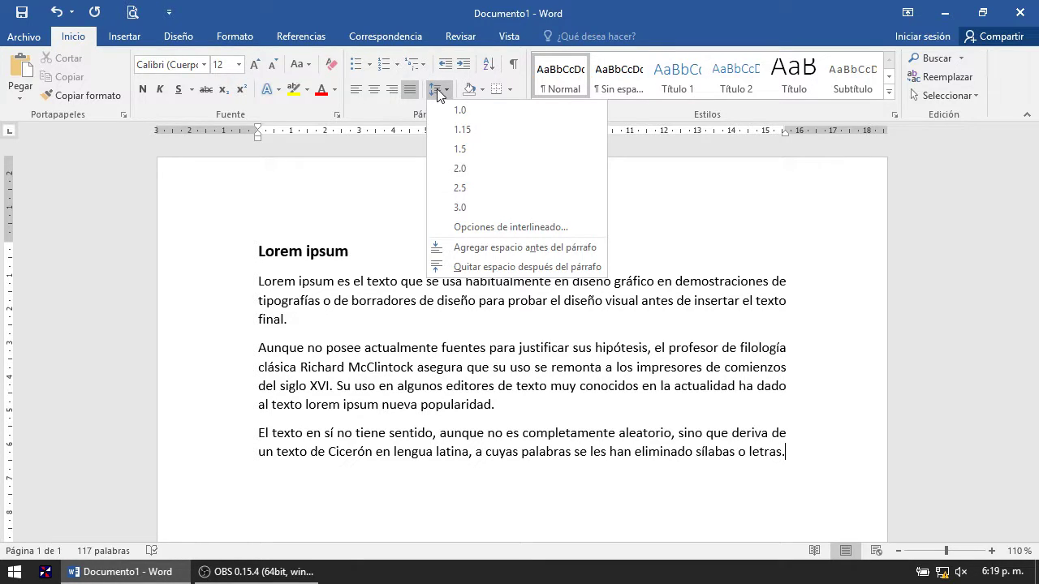
left_click(437, 87)
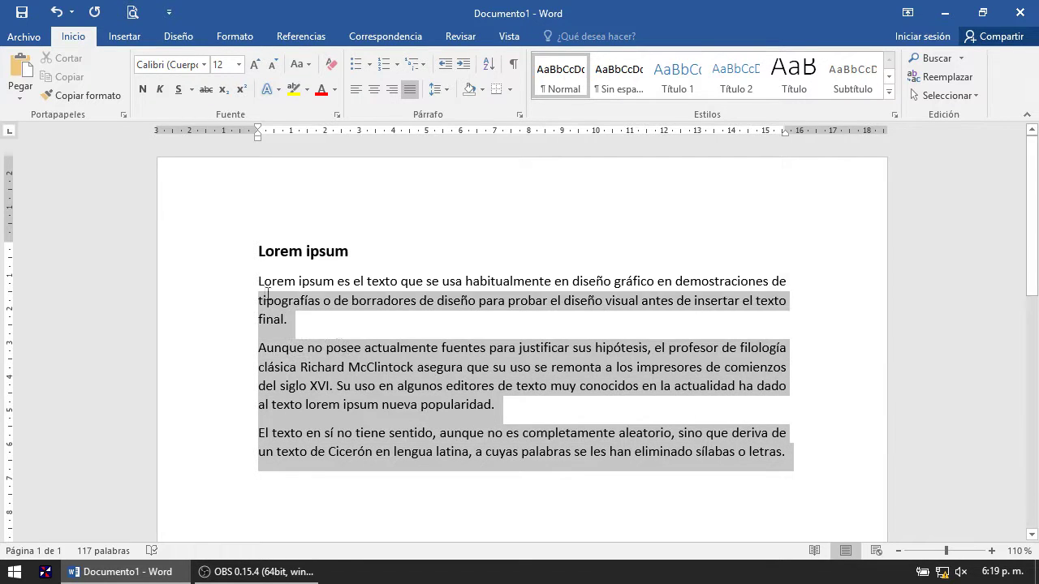
left_click_drag(795, 451, 241, 264)
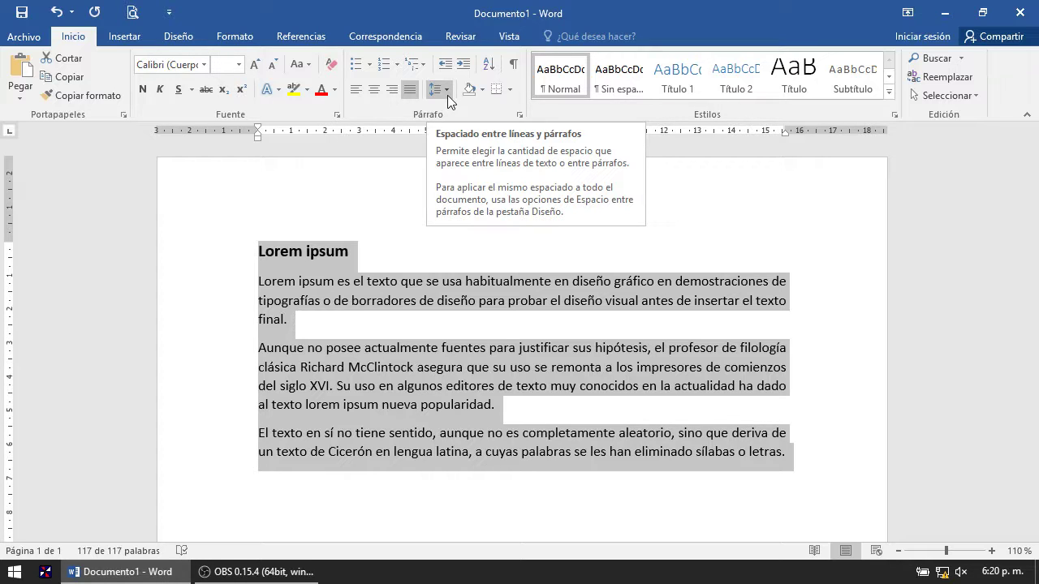
Step: Apply 1.5 line spacing from the Inicio spacing presets, then select all the text
left_click(447, 95)
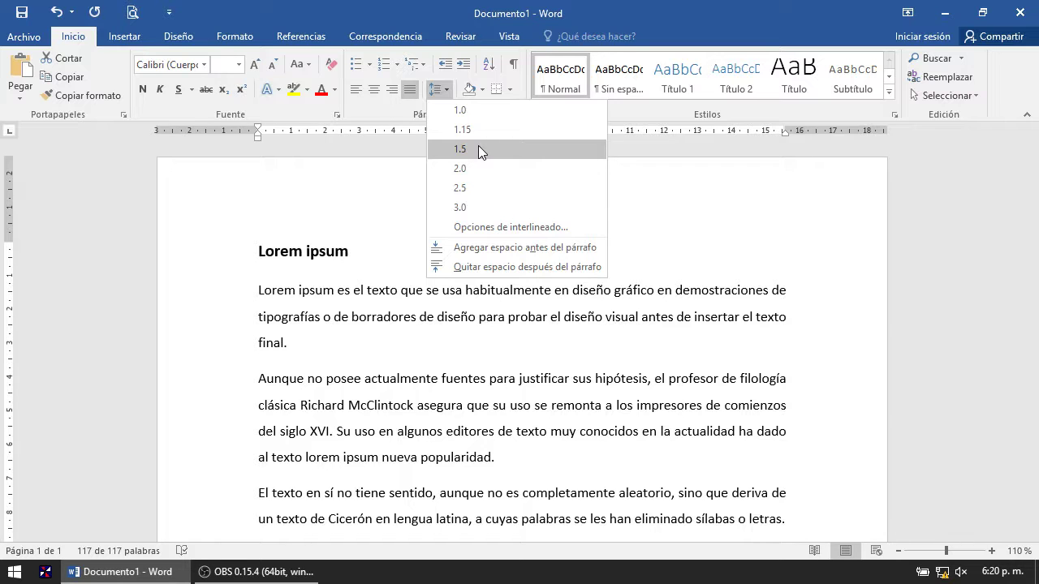
left_click(478, 150)
key("ctrl+a")
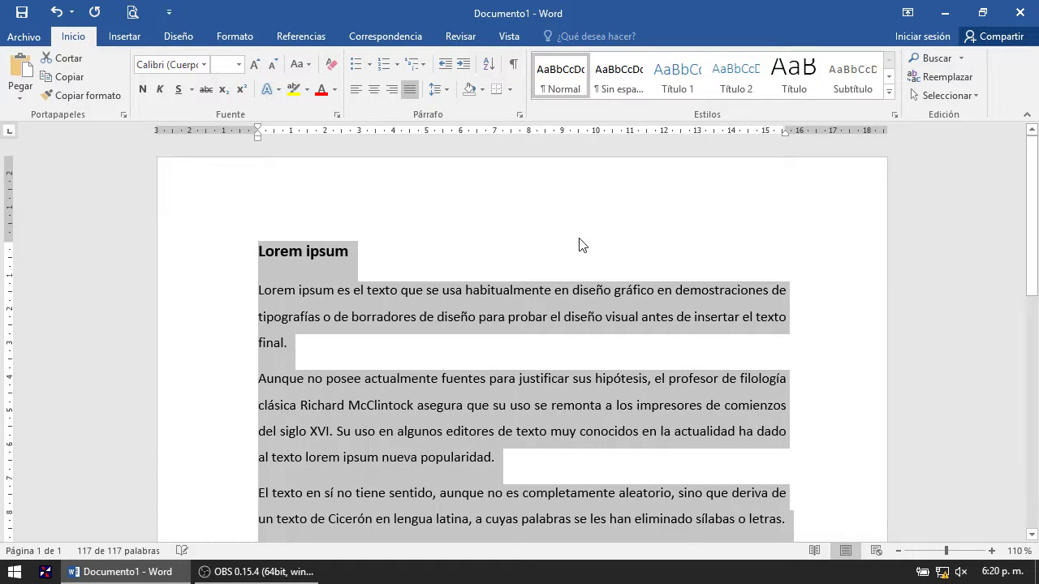
scroll(1020, 217, "down", 2)
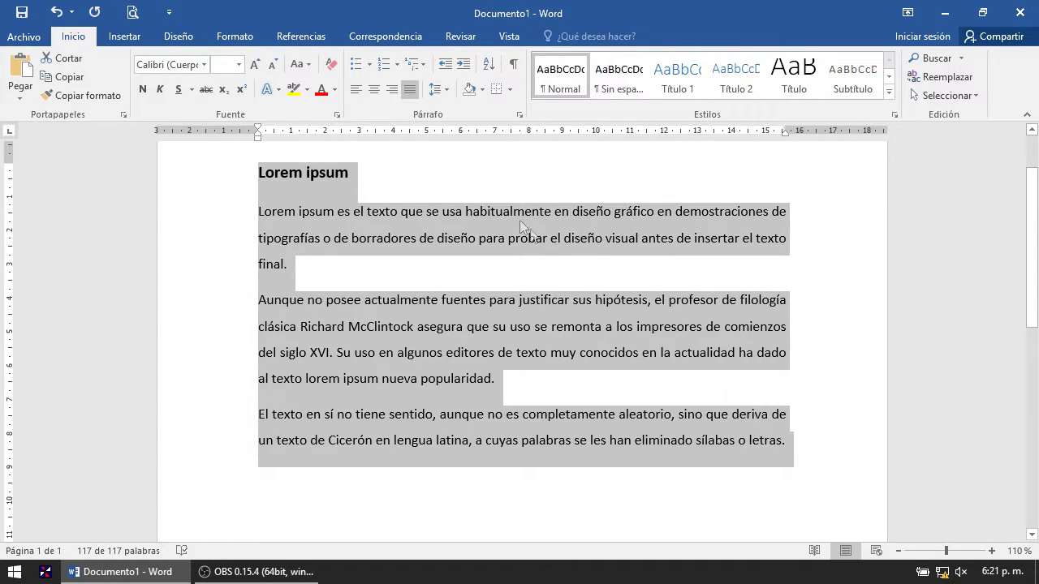
Step: Add space before every paragraph and remove the space after paragraphs
left_click(437, 90)
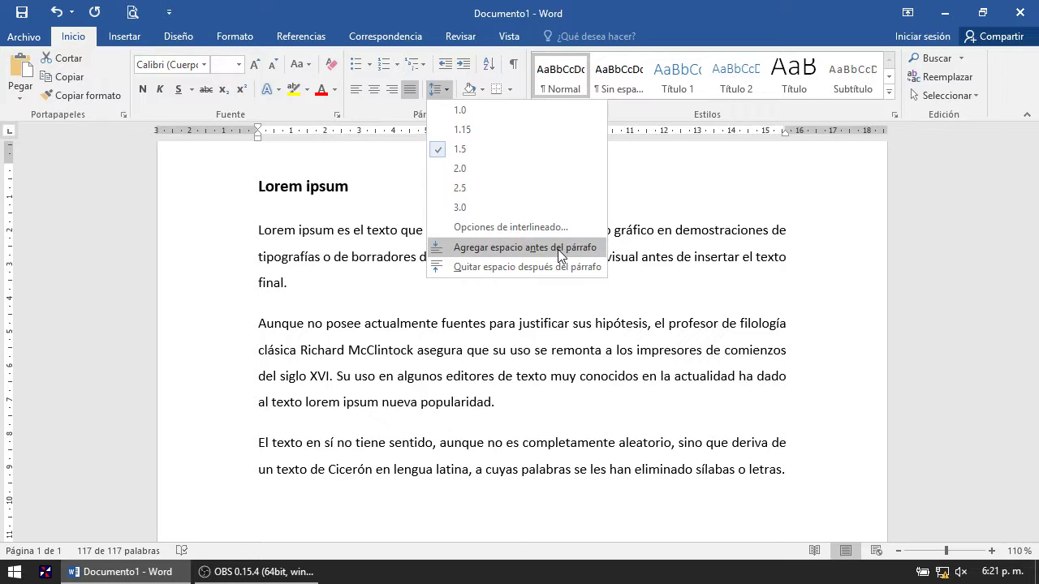
left_click(558, 249)
key("ctrl+a")
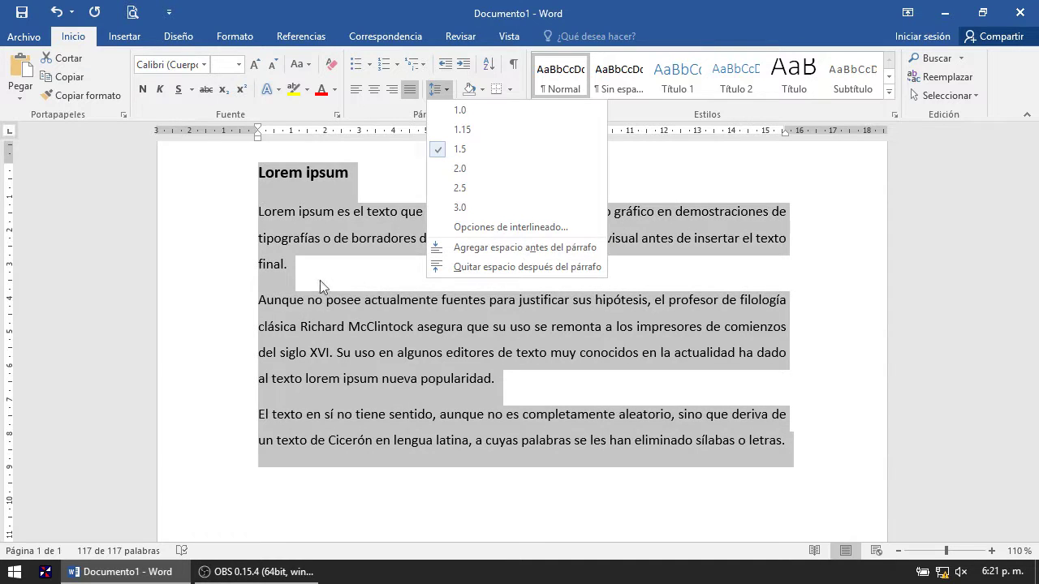
left_click(459, 247)
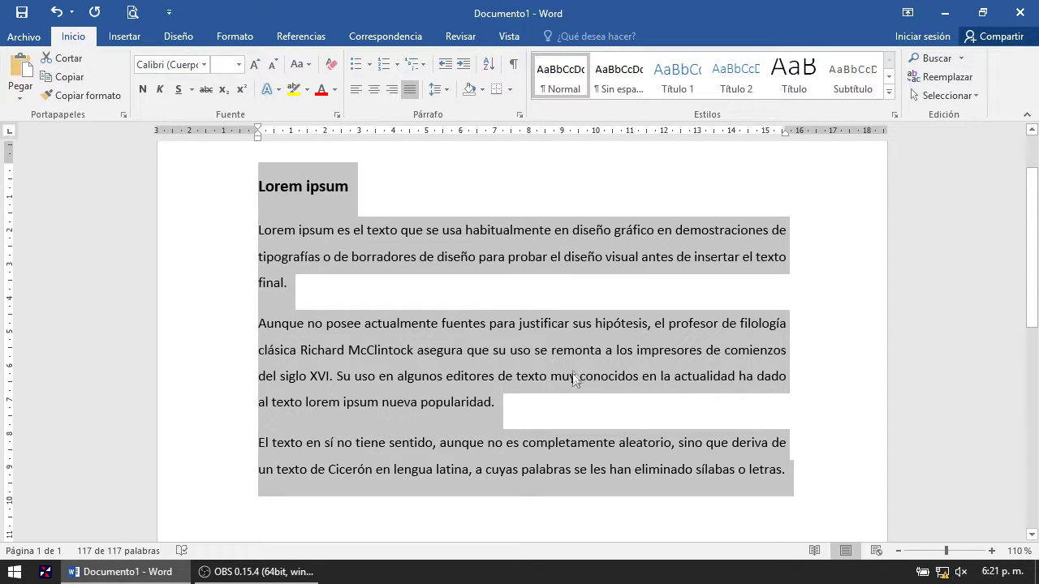
left_click(441, 89)
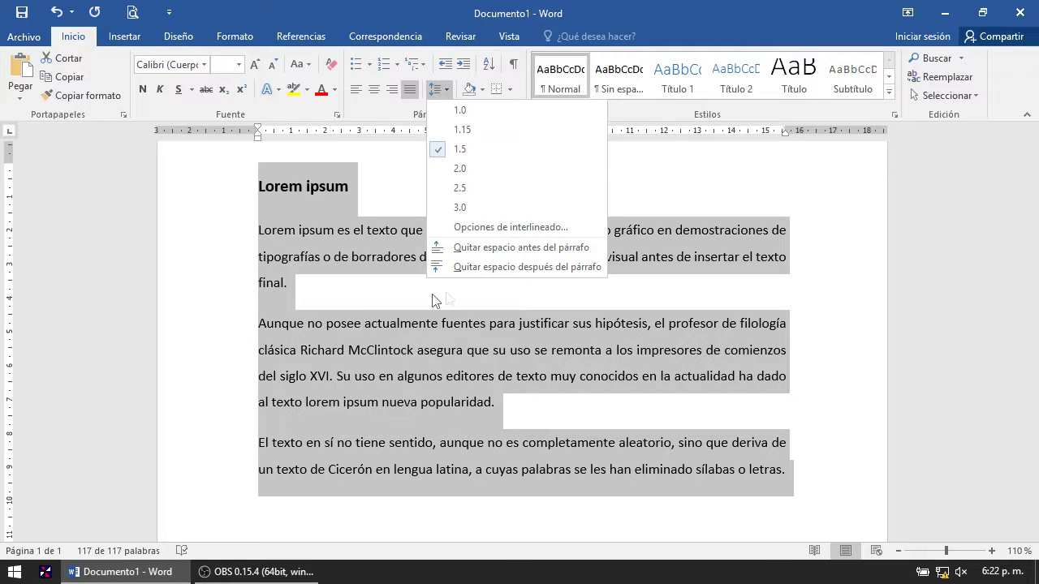
left_click(492, 266)
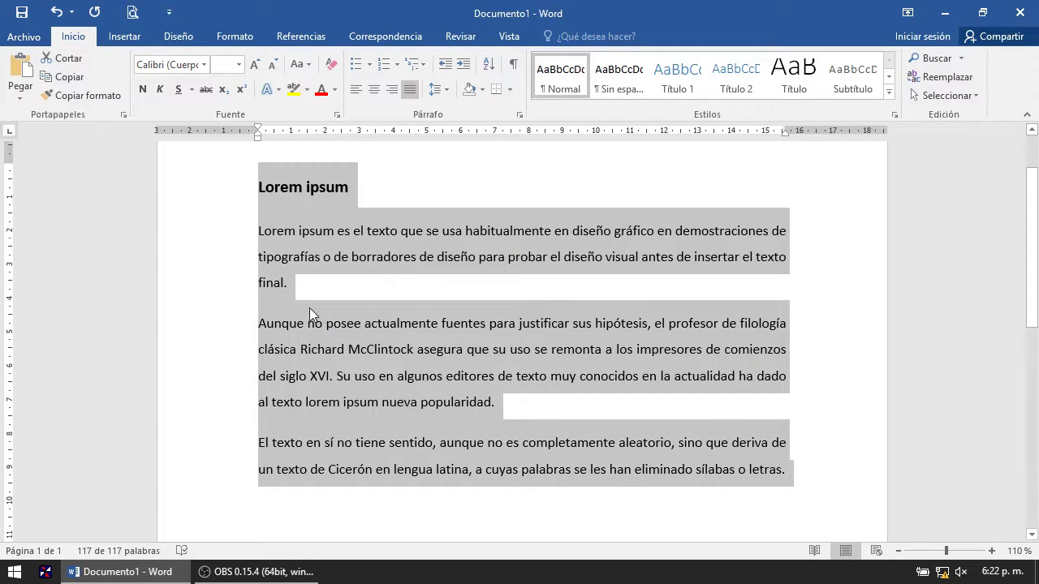
left_click(438, 89)
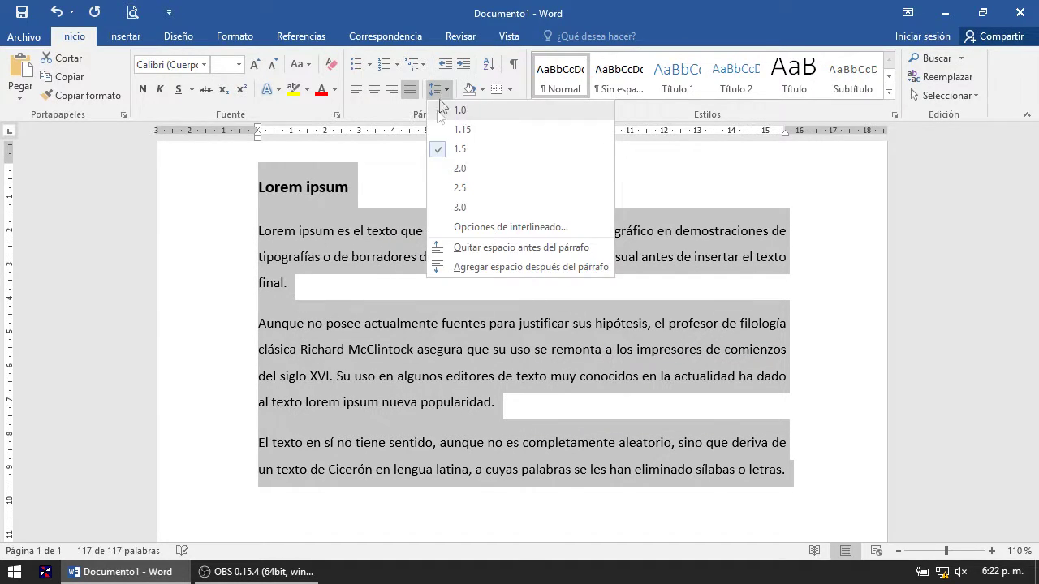
left_click(492, 266)
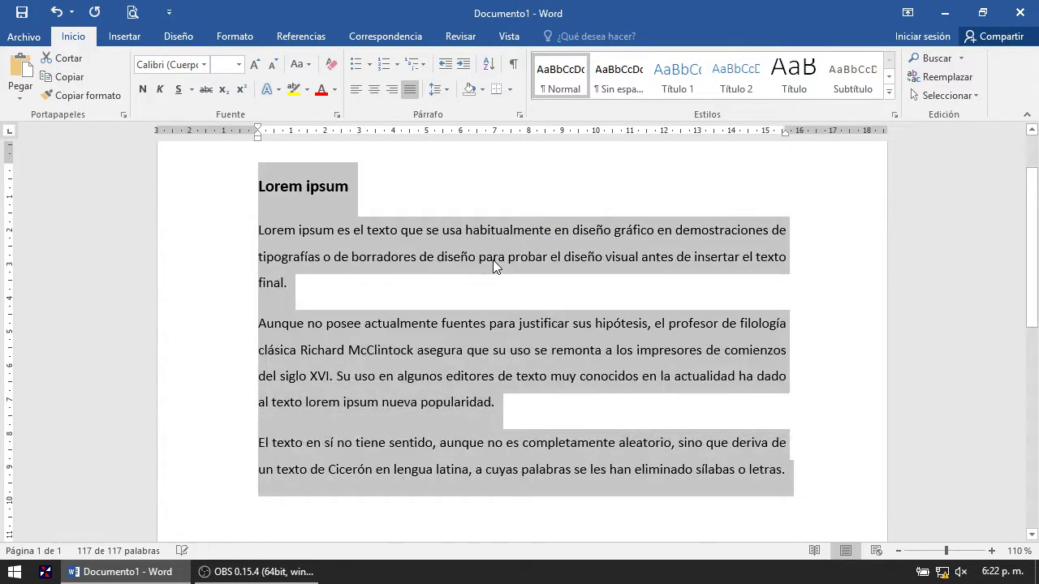
left_click(445, 89)
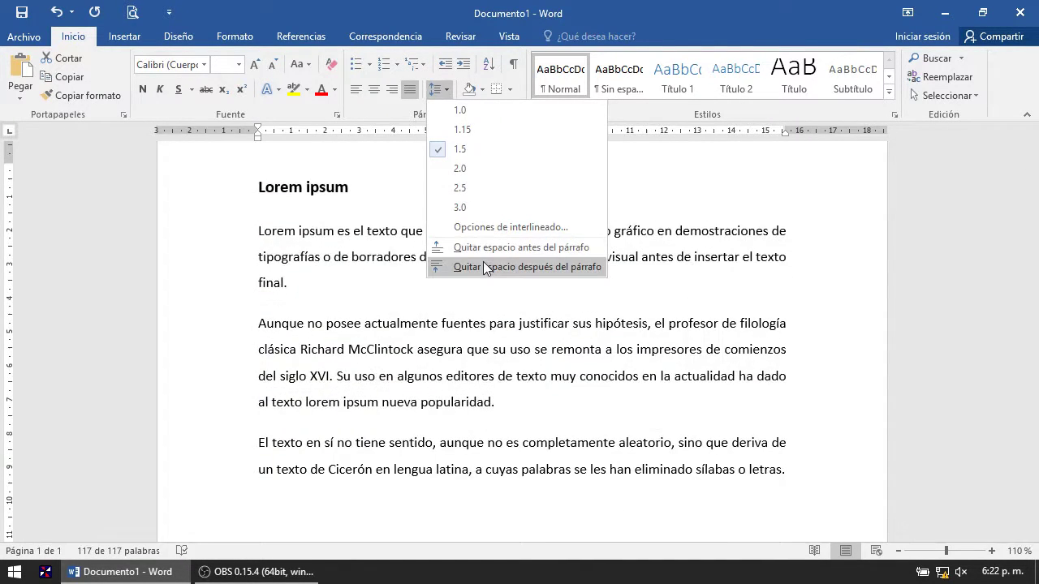
left_click(483, 262)
key("ctrl+a")
left_click(436, 89)
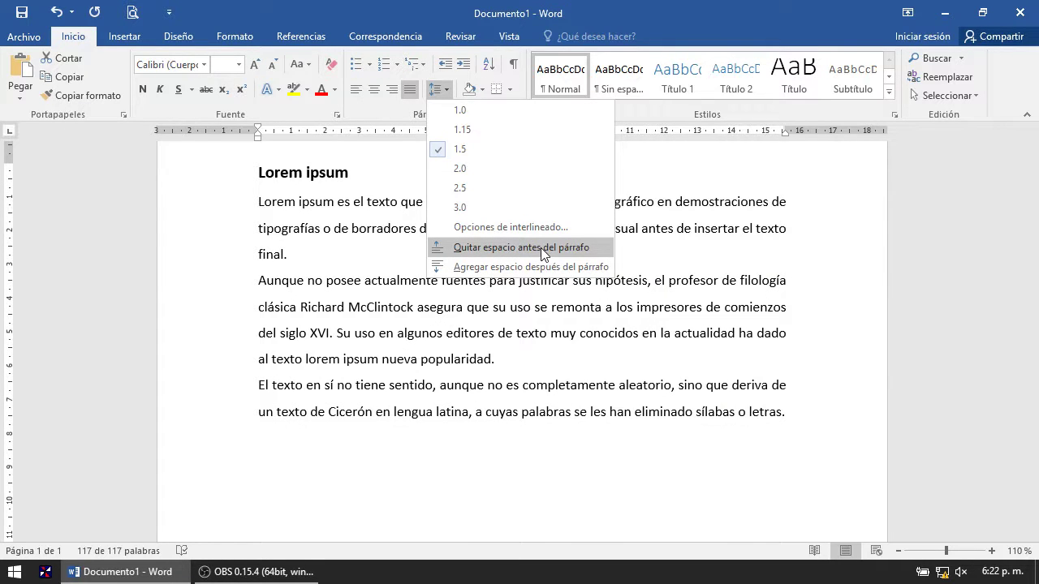
left_click(542, 253)
left_click(437, 87)
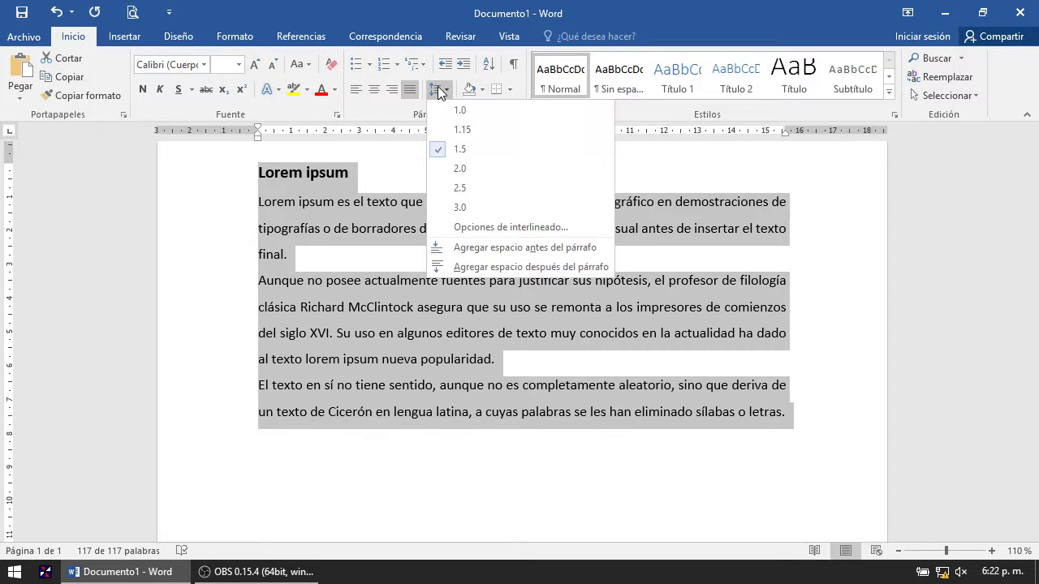
left_click(438, 86)
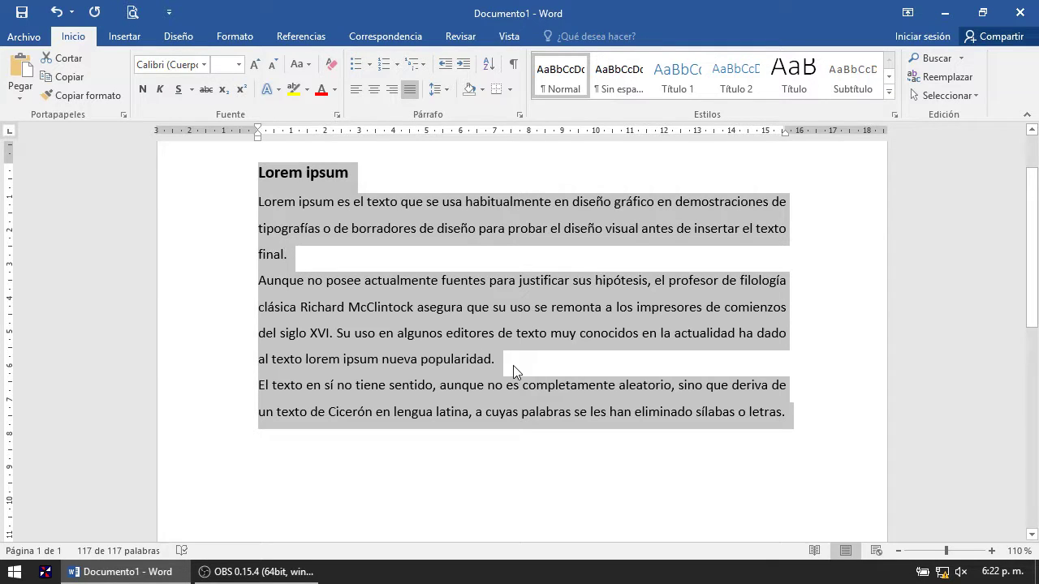
left_click(438, 90)
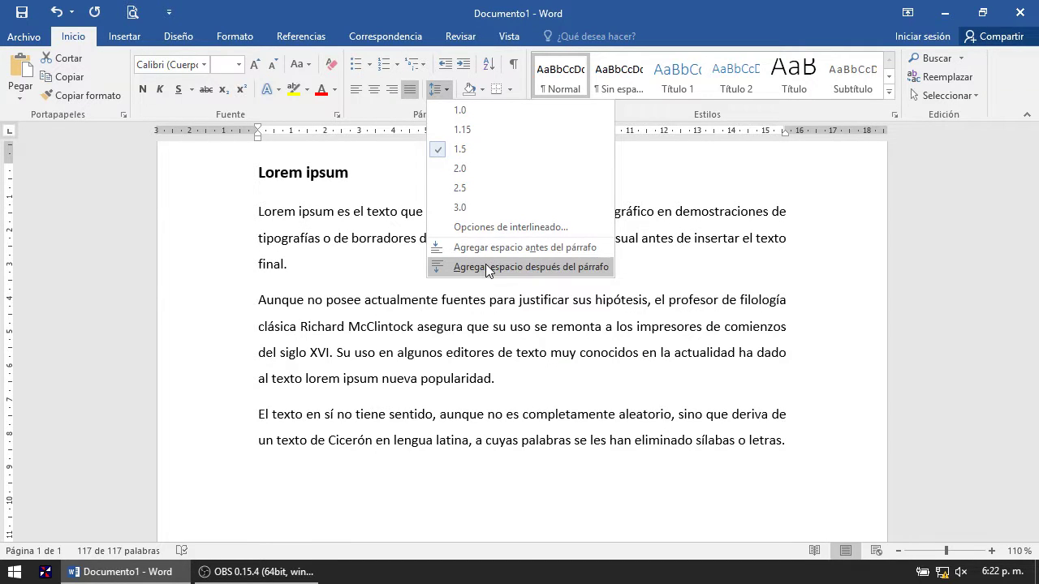
left_click(490, 268)
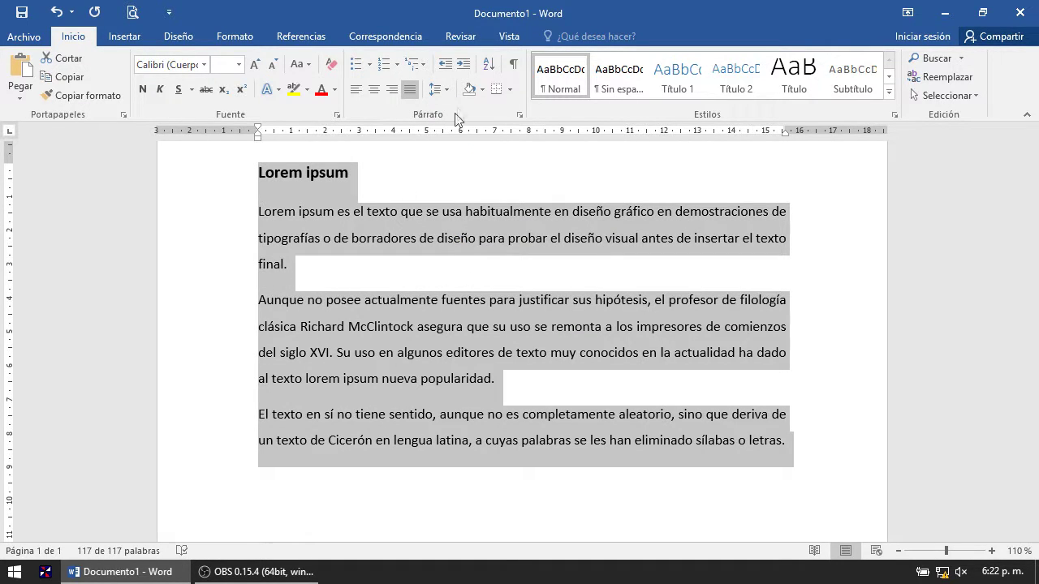
left_click(448, 91)
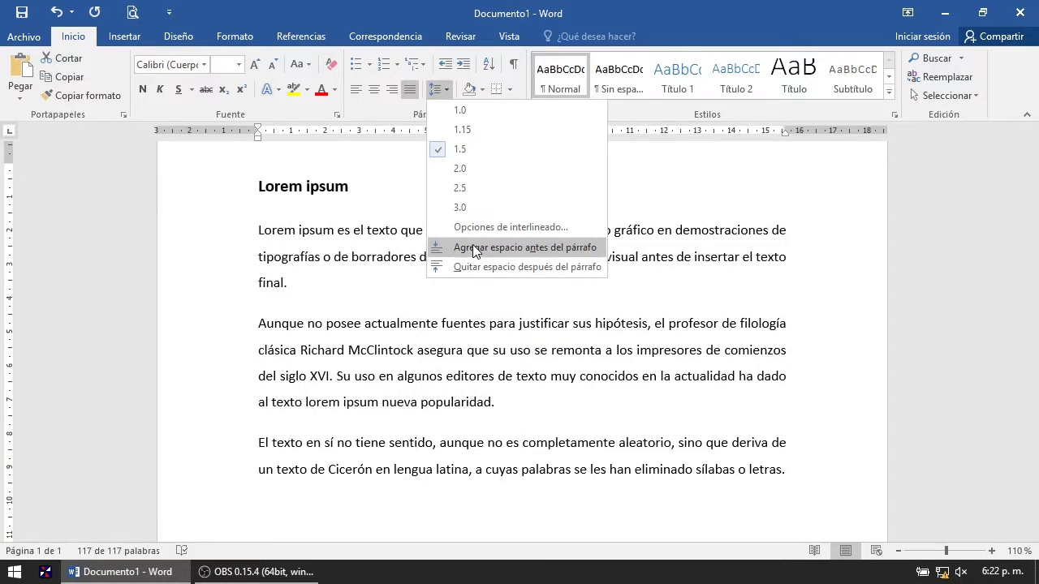
left_click(476, 249)
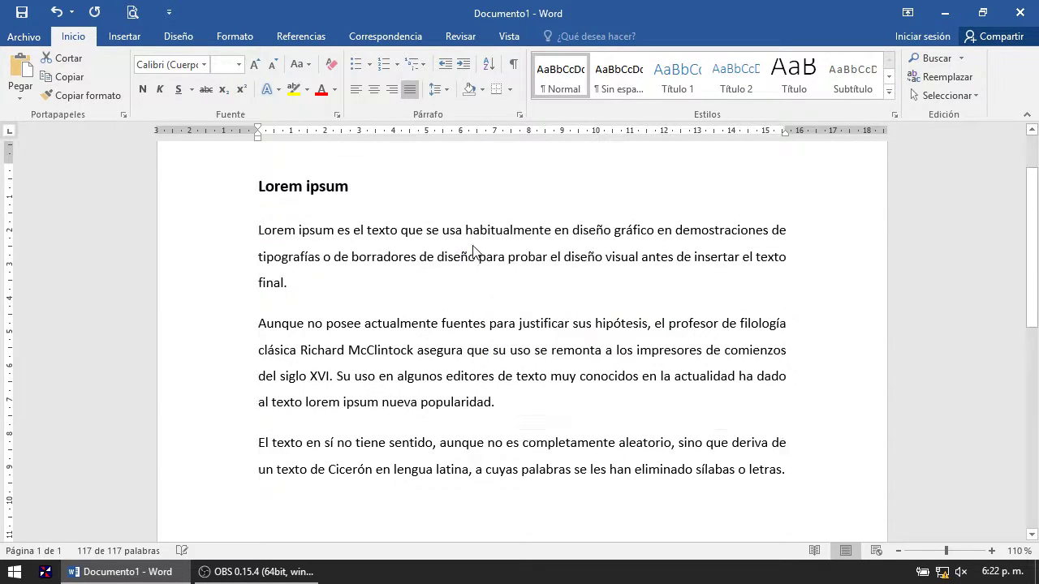
left_click(438, 89)
left_click(438, 89)
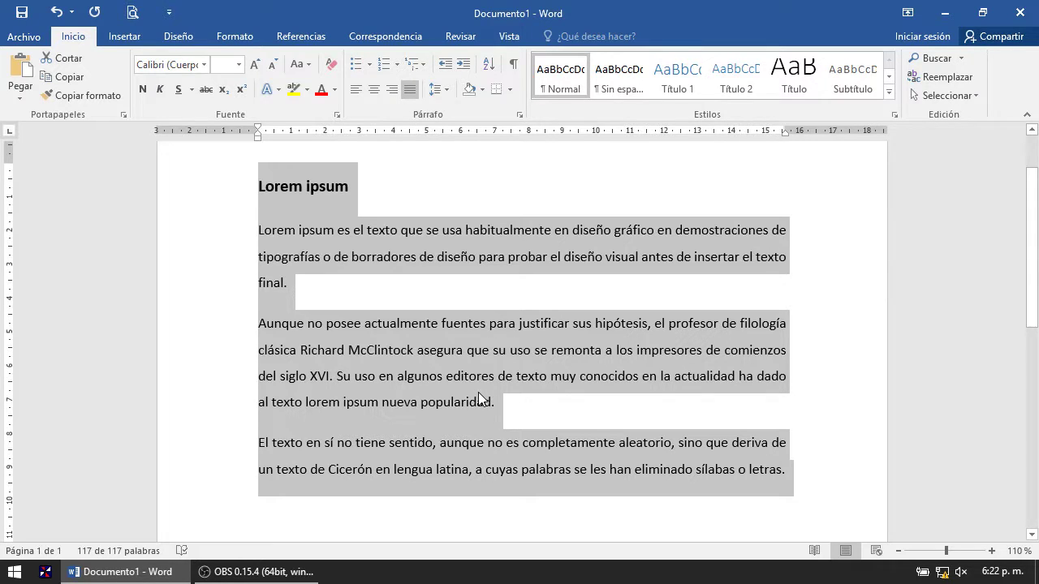
left_click(448, 91)
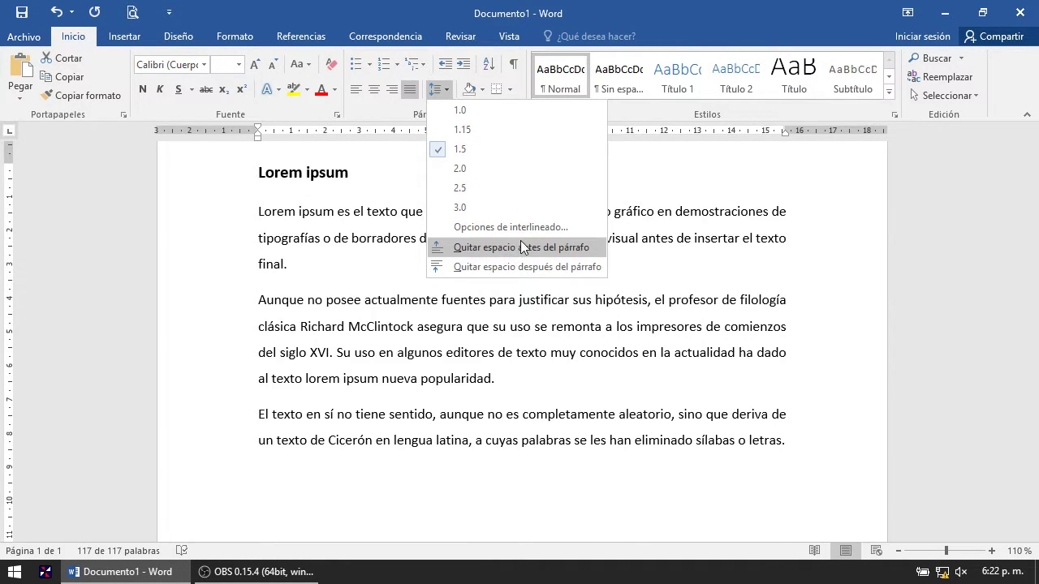
left_click(443, 6)
left_click(387, 258)
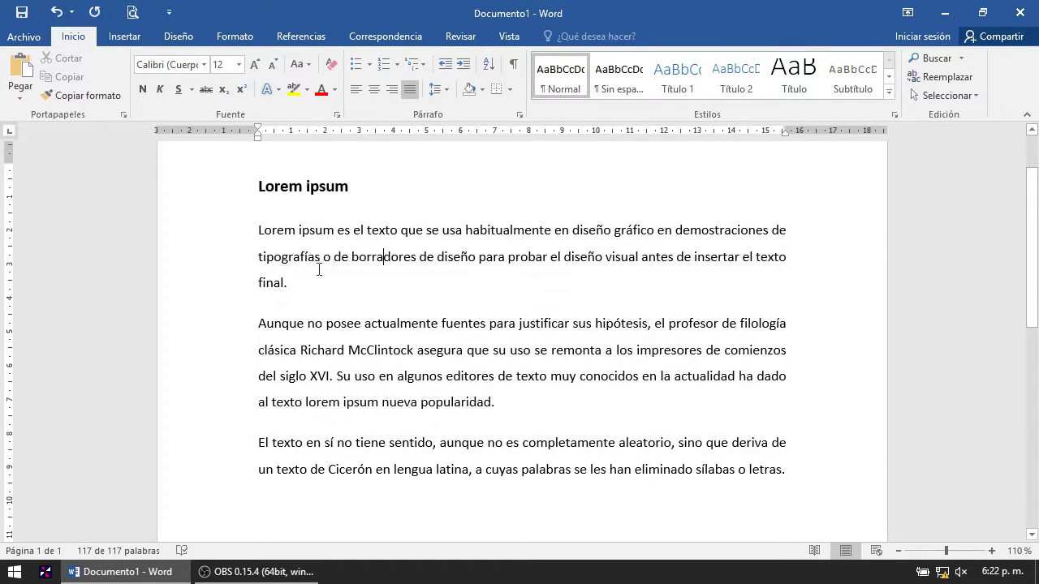
left_click_drag(300, 283, 253, 242)
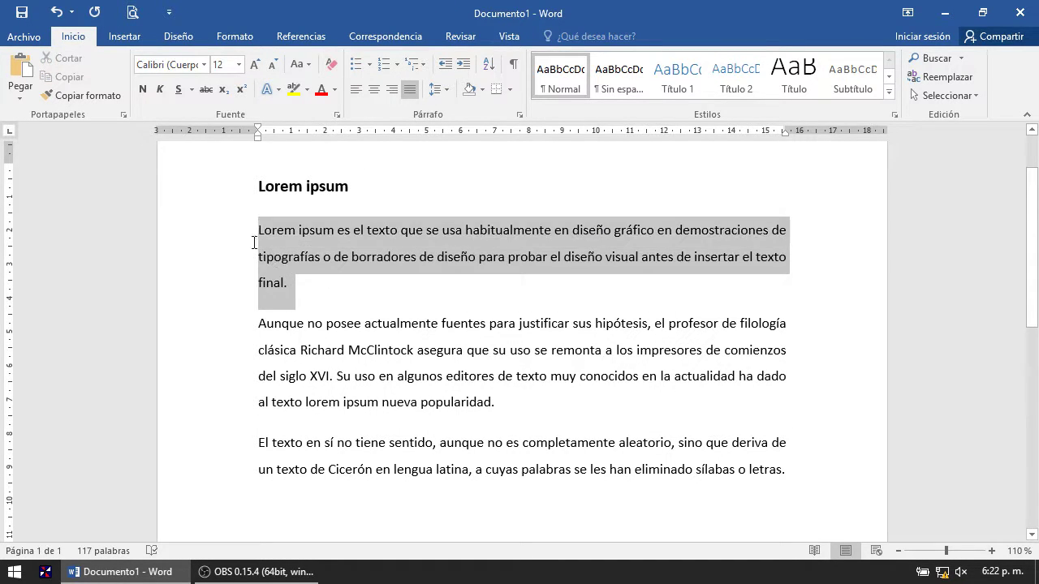
left_click(439, 90)
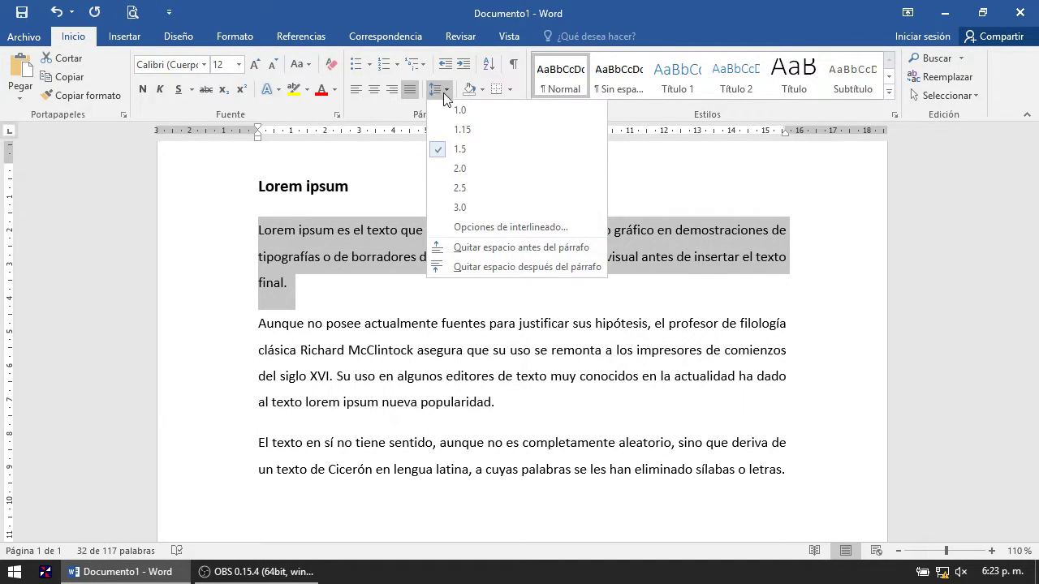
left_click(459, 111)
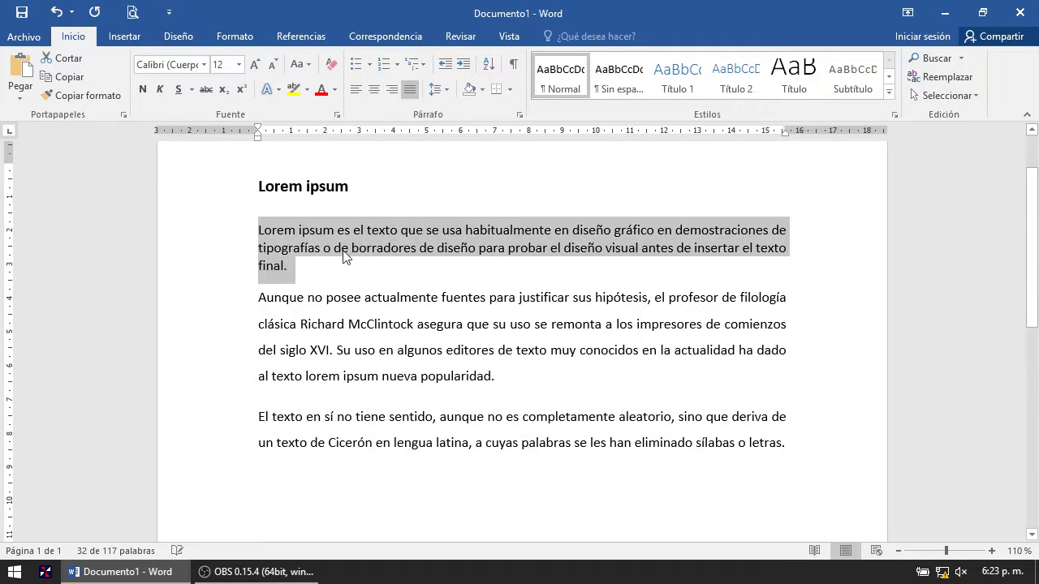
left_click_drag(497, 376, 241, 308)
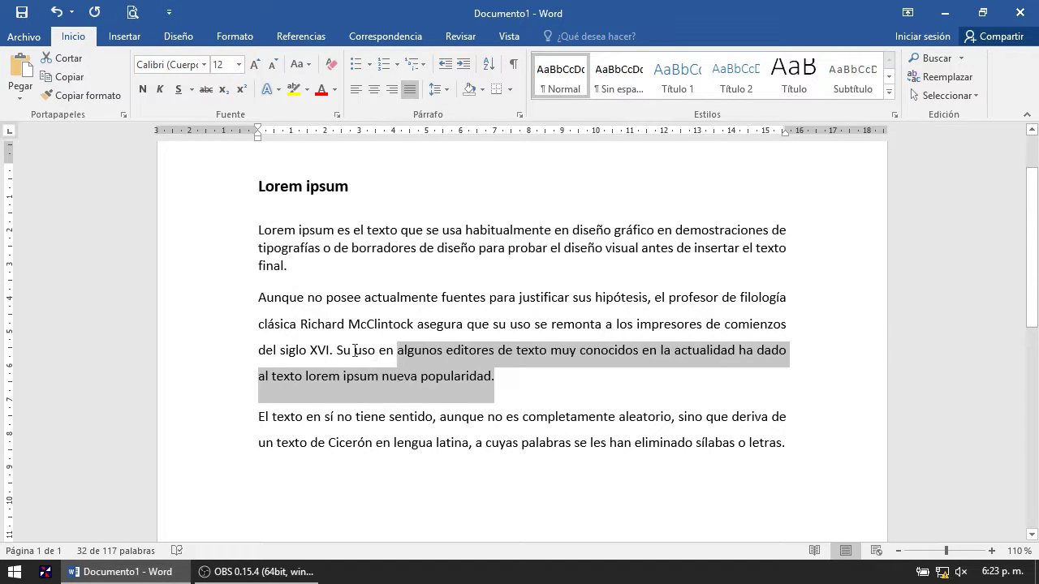
left_click(443, 90)
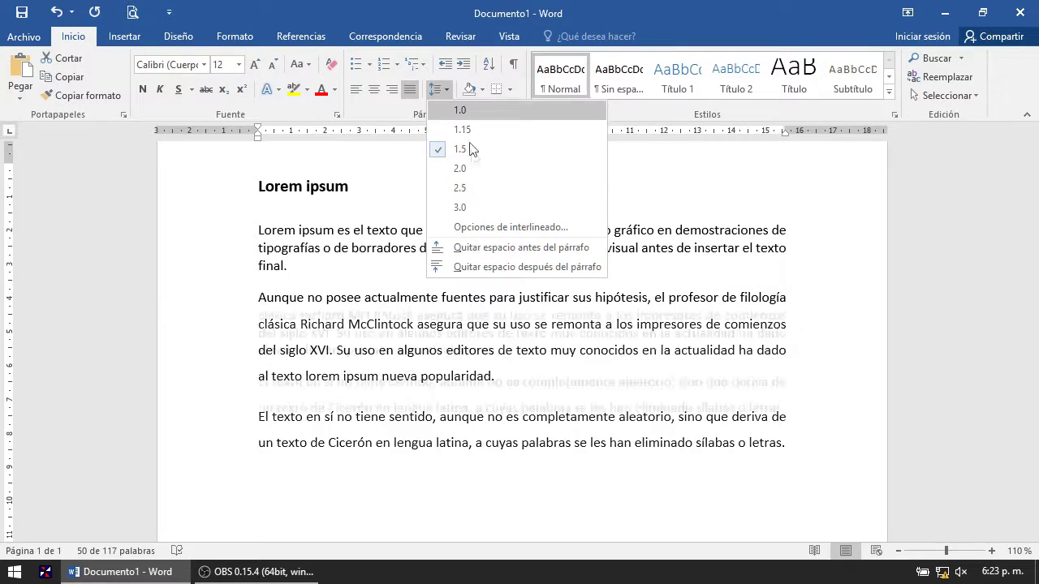
left_click(470, 167)
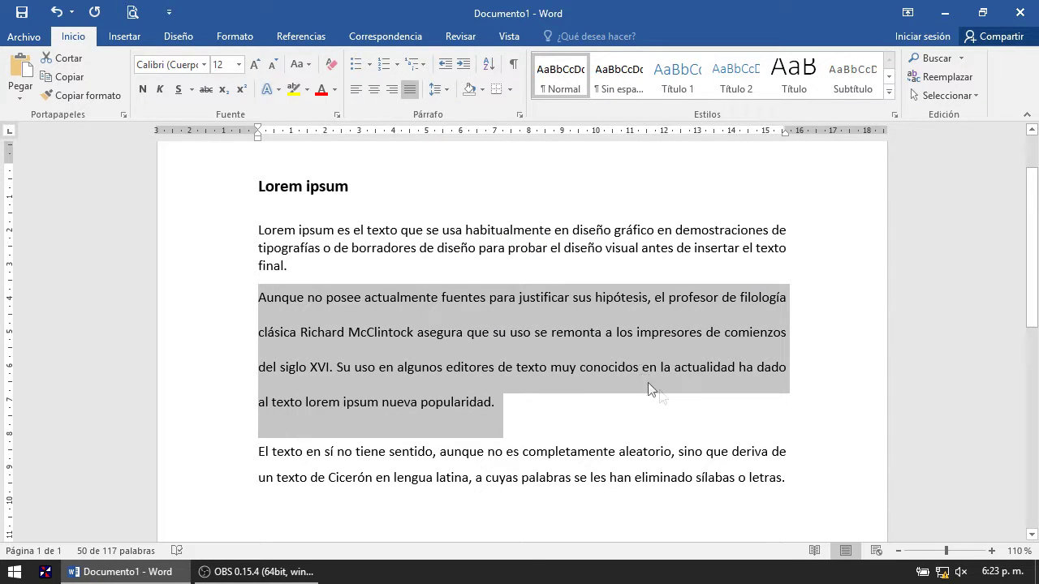
left_click_drag(796, 480, 228, 452)
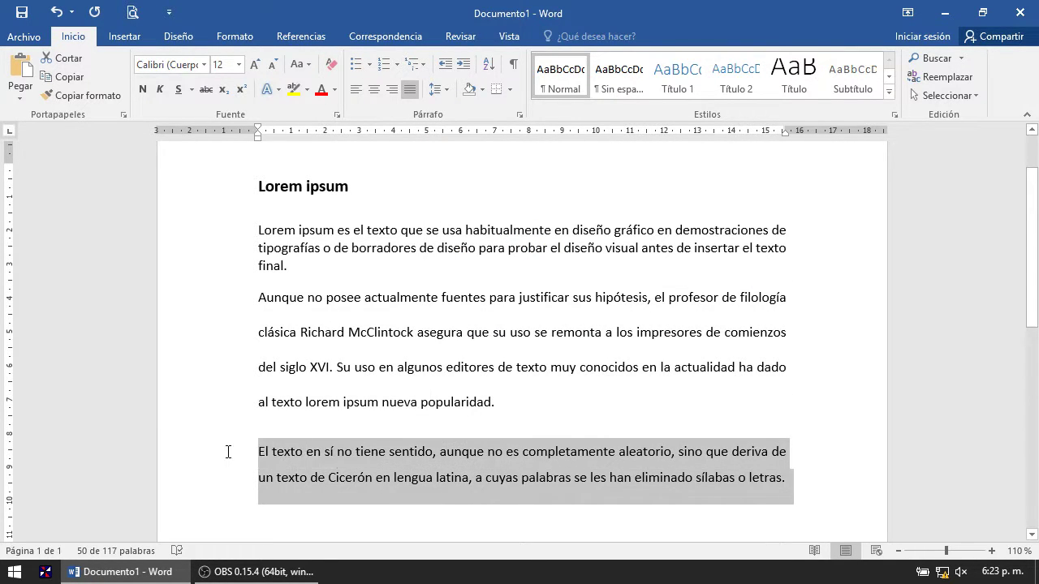
left_click(563, 375)
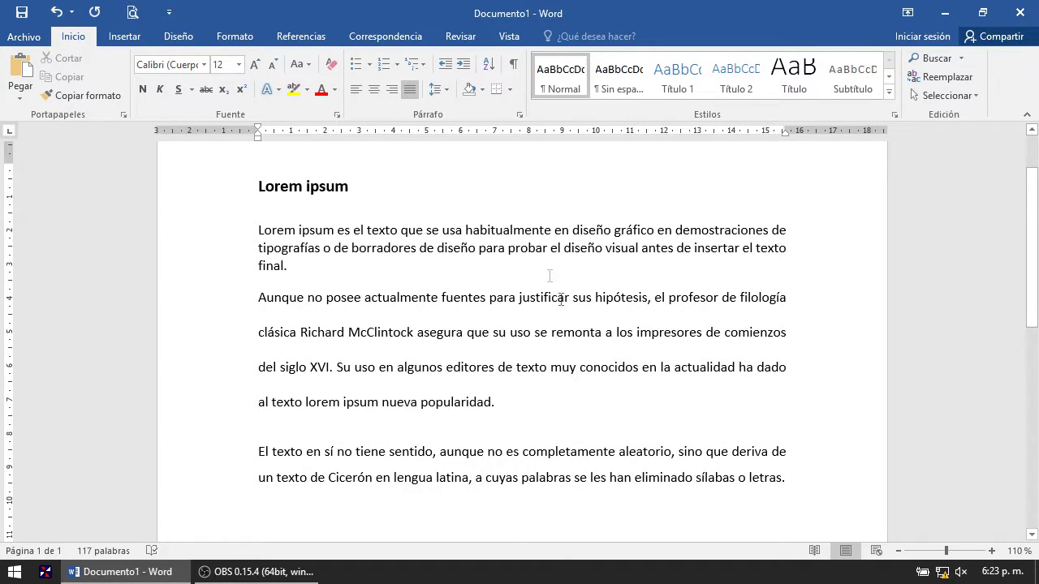
left_click(530, 247)
left_click(547, 452)
left_click(438, 89)
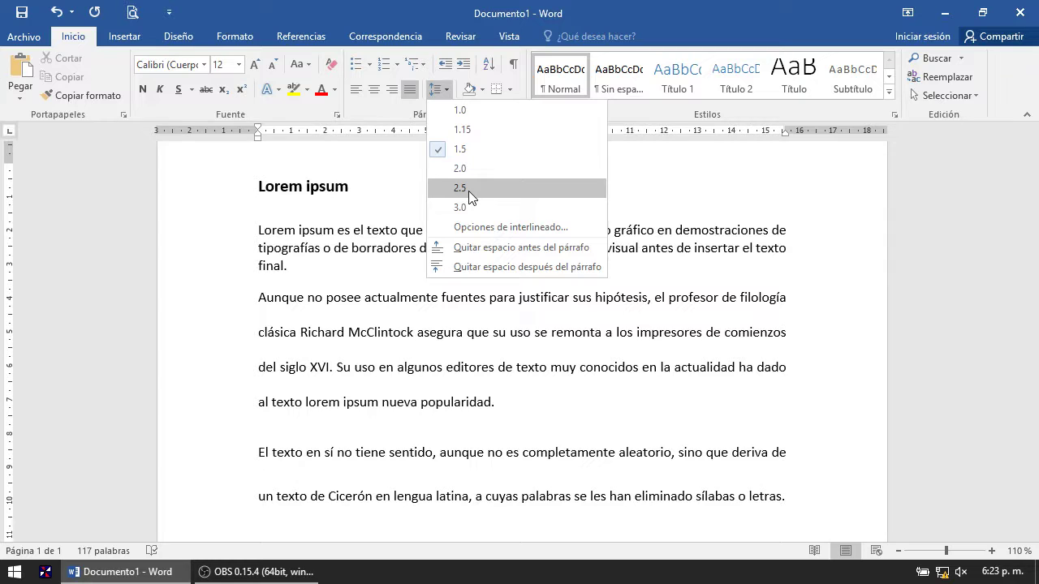
left_click(473, 5)
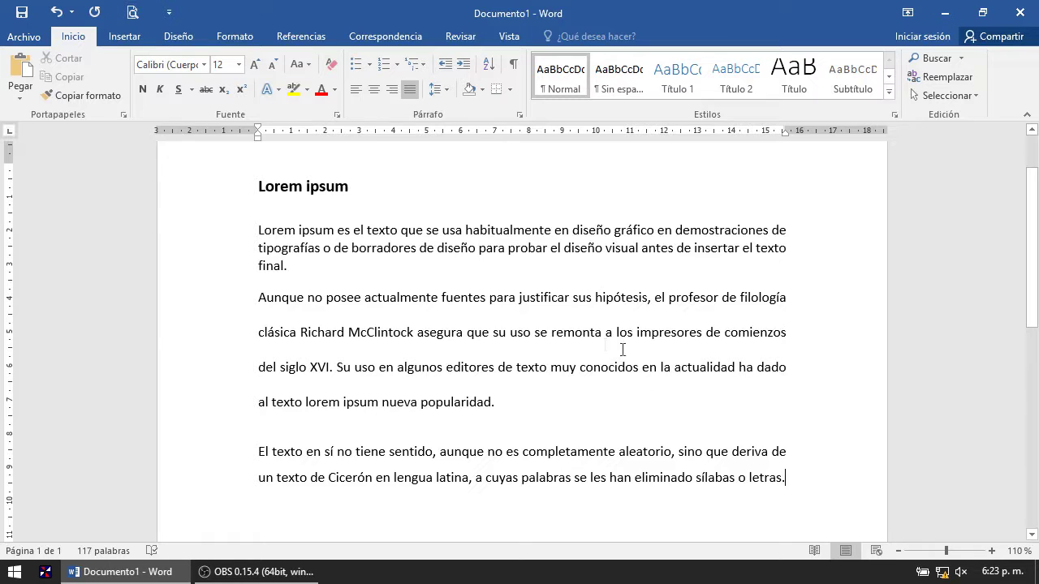
Step: Select all the text, open the Paragraph dialog, and nudge spacing before to 6 pto
left_click_drag(808, 491, 236, 194)
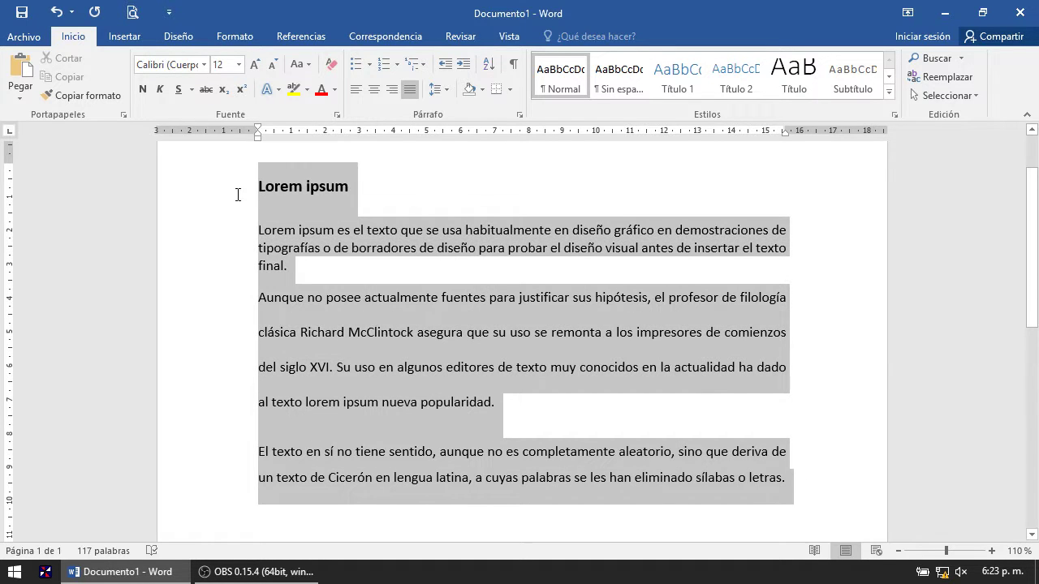
left_click(437, 91)
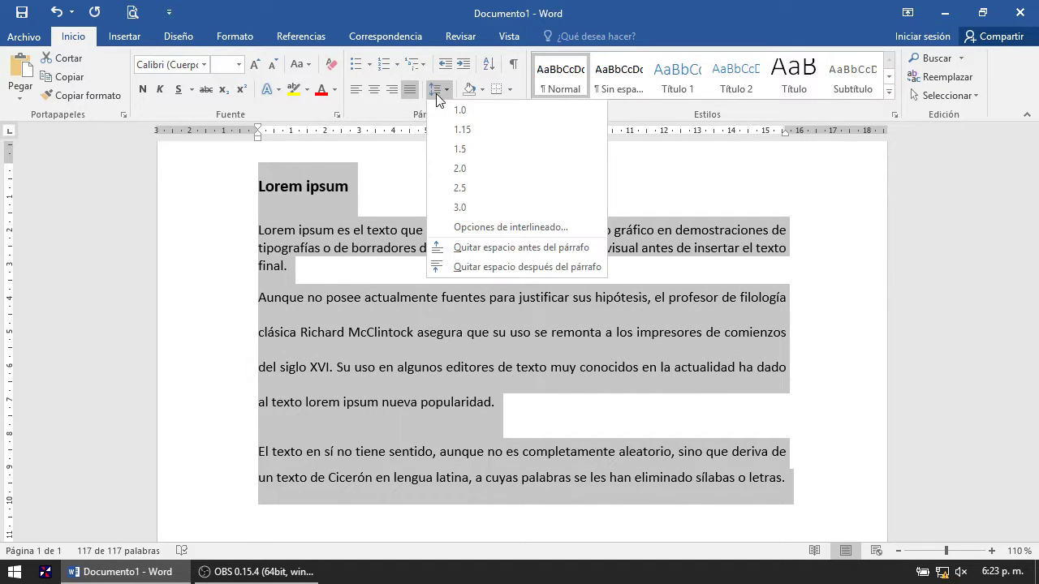
left_click(535, 227)
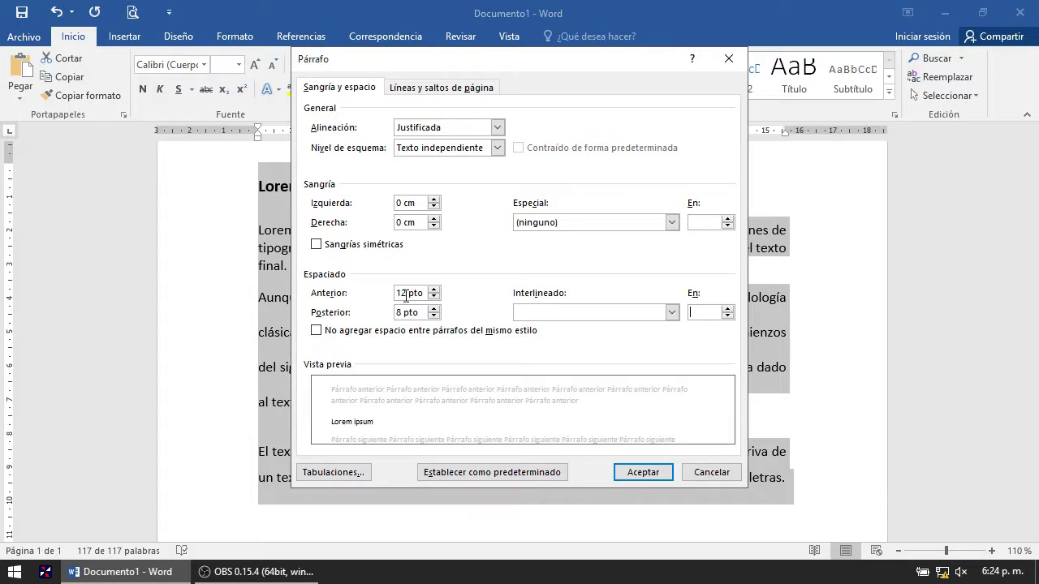
double_click(405, 293)
left_click(433, 290)
left_click(433, 290)
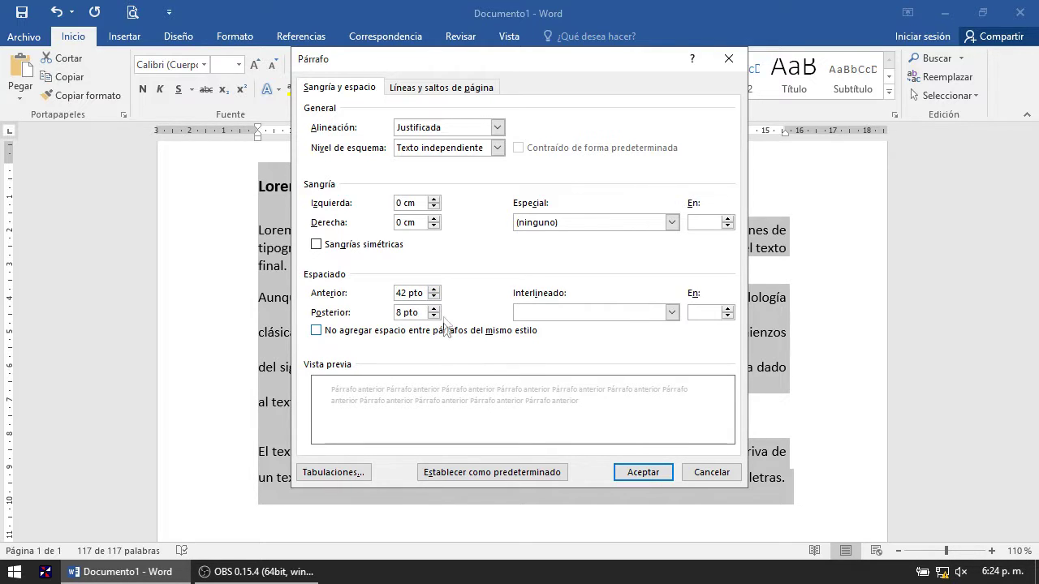
left_click(434, 297)
left_click(434, 297)
left_click(434, 297)
left_click(434, 297)
left_click(434, 297)
left_click(434, 297)
left_click(435, 297)
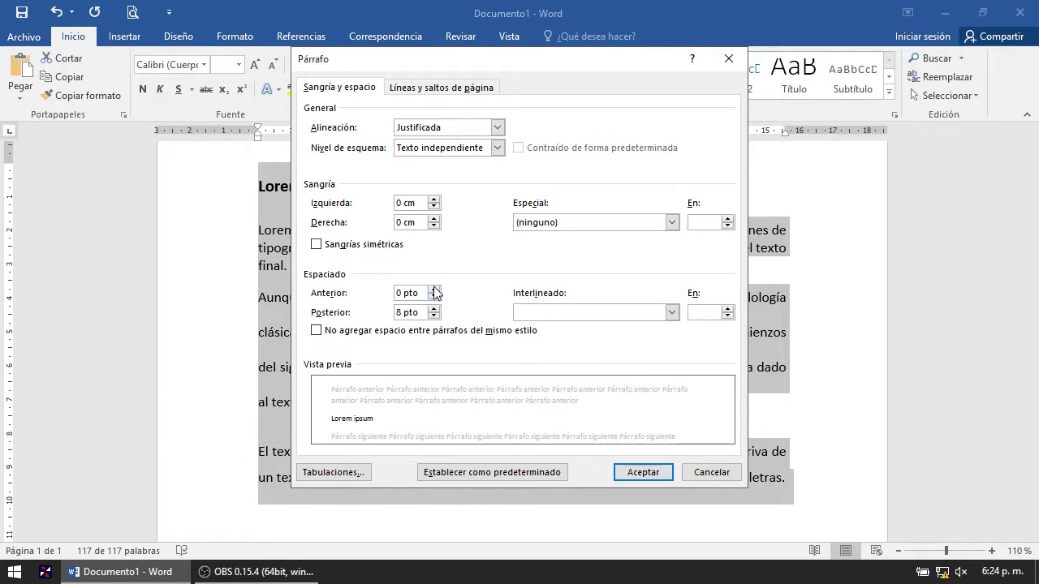
left_click(434, 294)
left_click(435, 294)
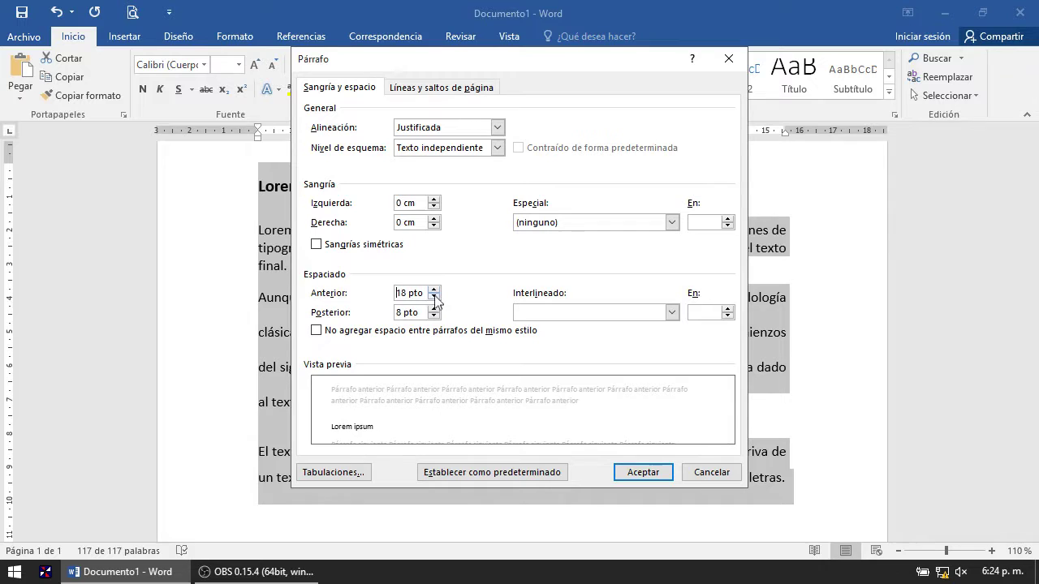
left_click(434, 297)
Step: Replace the spacing before and spacing after values with 10
left_click_drag(418, 294, 387, 290)
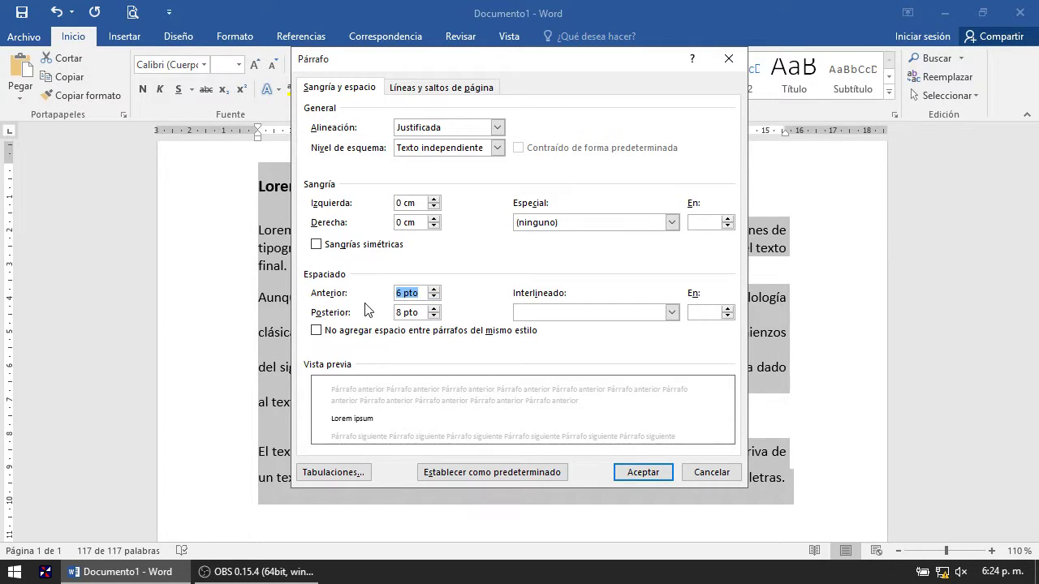
type("10")
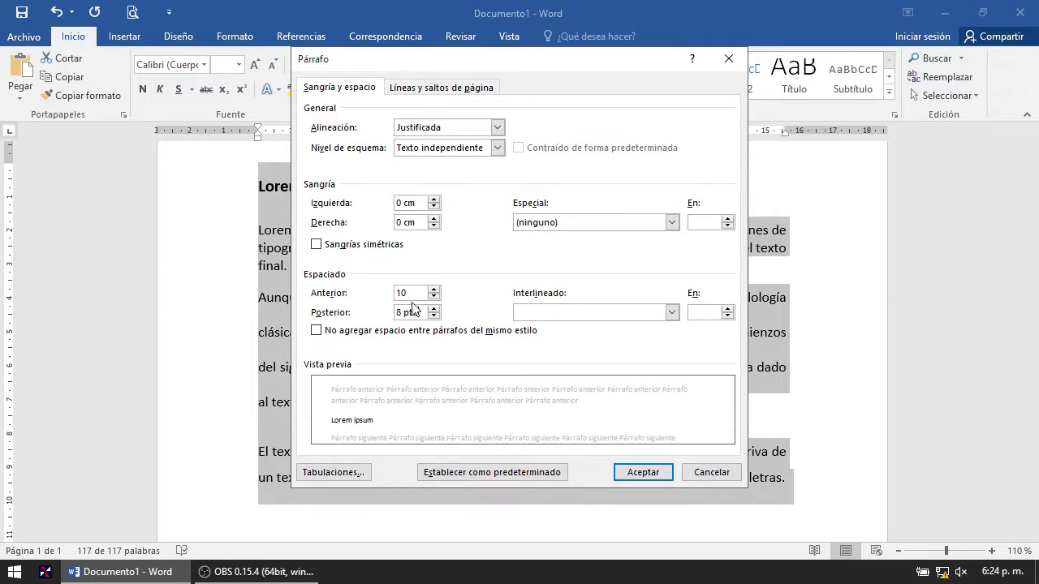
left_click_drag(418, 312, 385, 315)
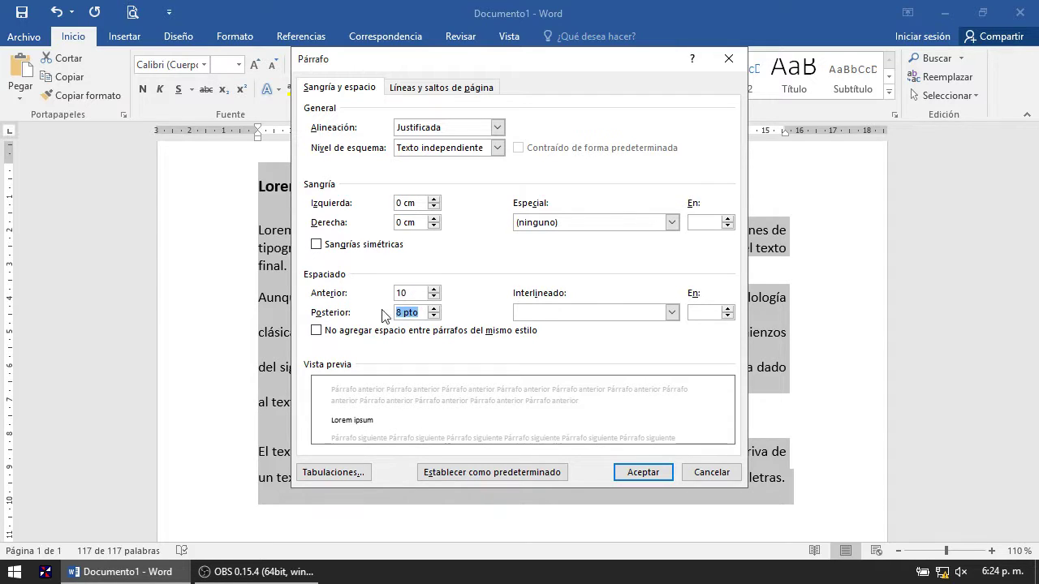
type("10")
left_click(422, 292)
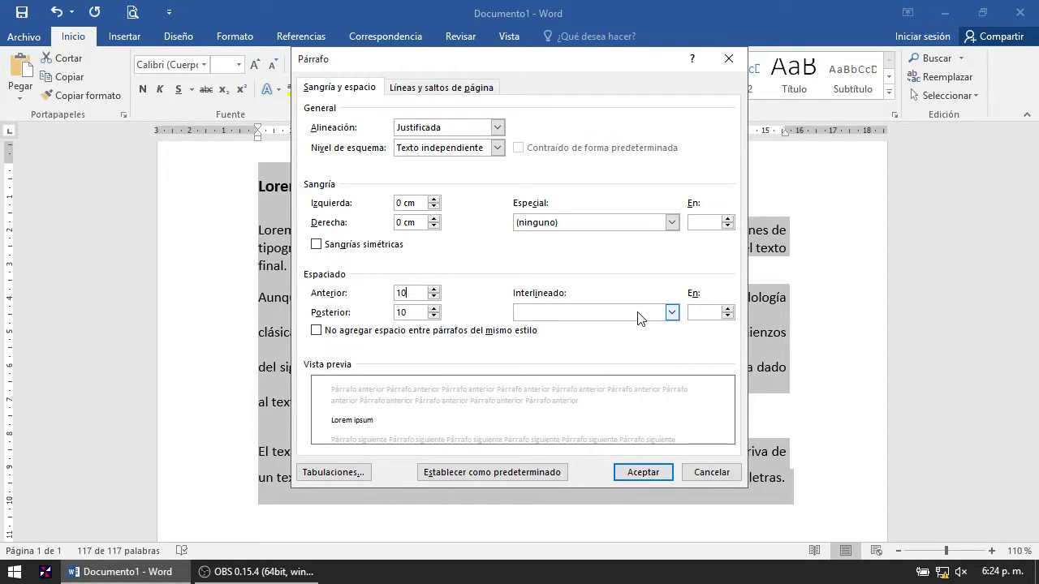
Step: Move the Párrafo dialog aside to reveal the document text
left_click(670, 312)
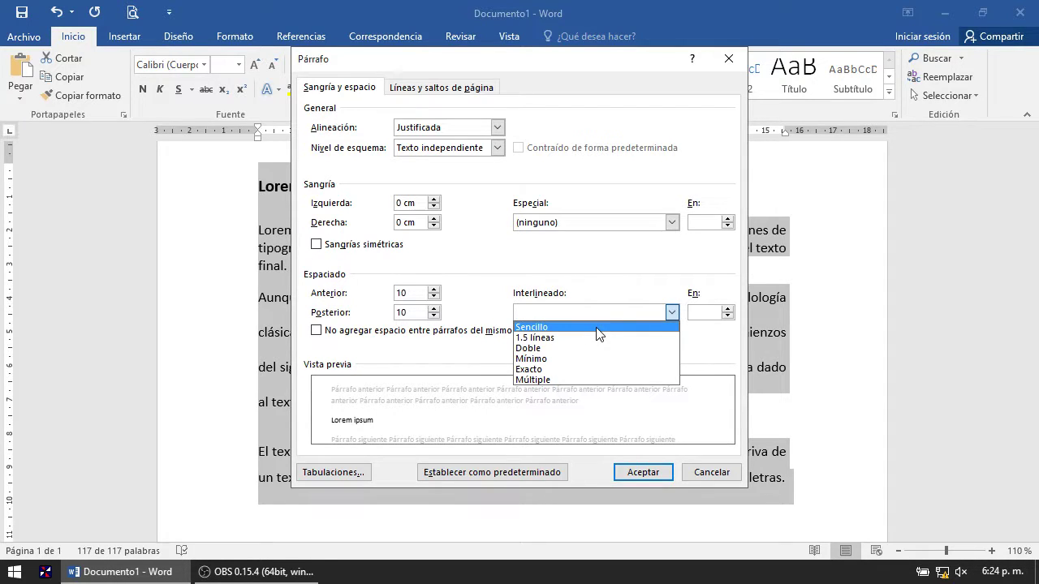
left_click(505, 75)
left_click_drag(549, 65, 777, 86)
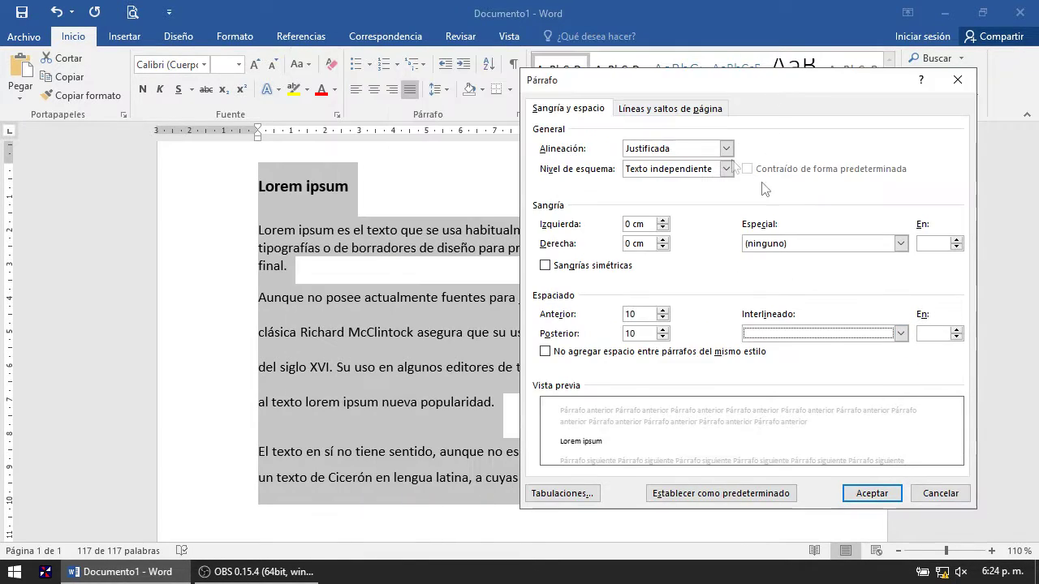
Step: Try Sencillo, 1.5 líneas, Doble, Mínimo, Exacto and Múltiple line spacing in turn
left_click(900, 333)
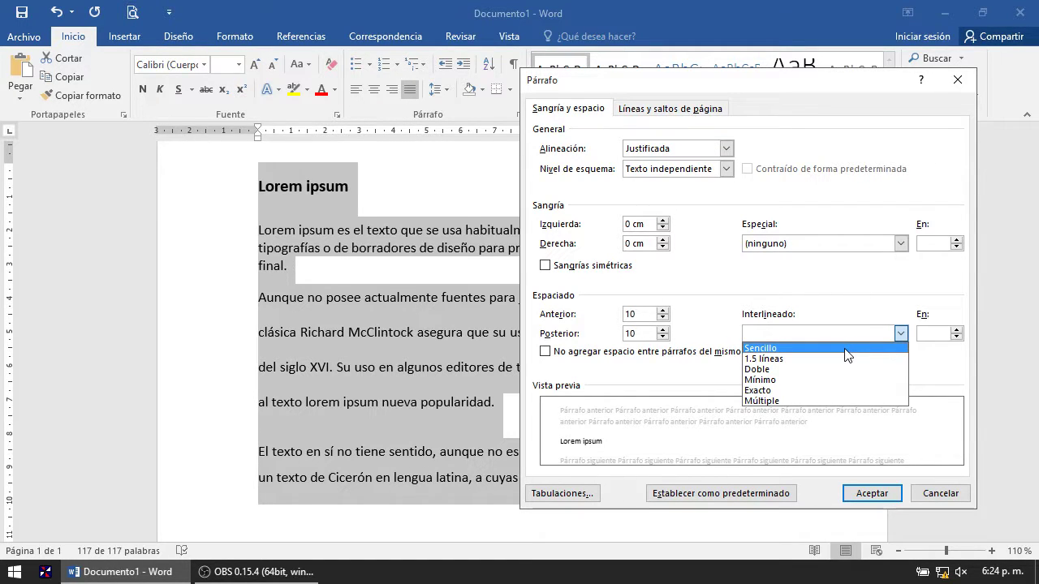
left_click(844, 348)
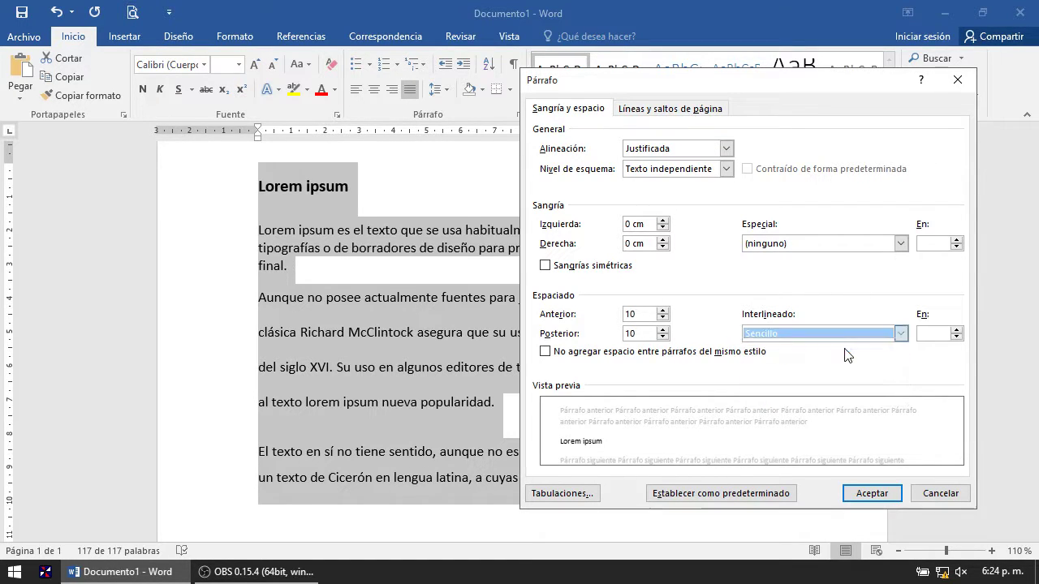
left_click(794, 335)
left_click(794, 360)
left_click(794, 334)
left_click(787, 367)
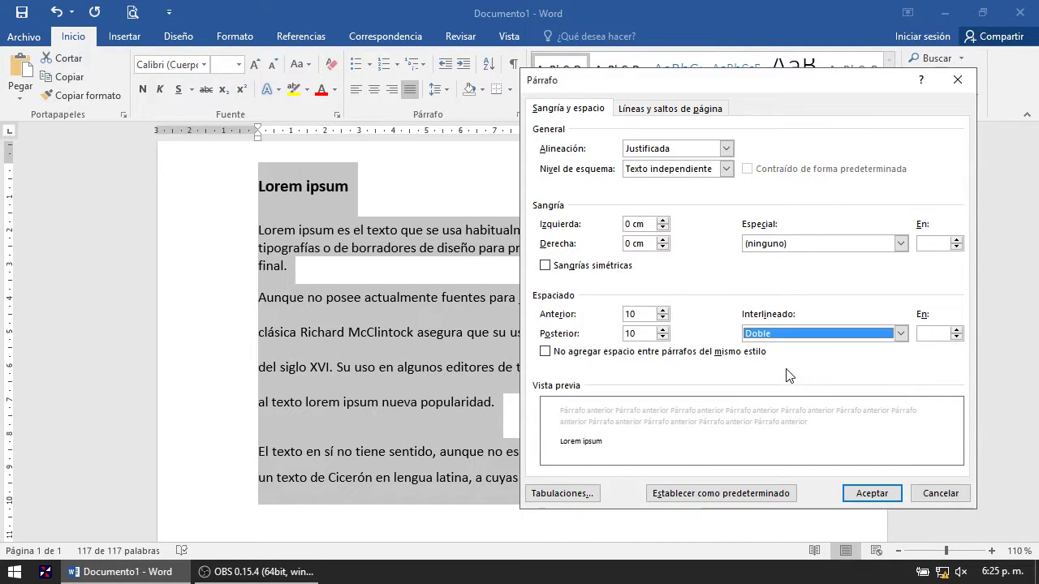
left_click(792, 334)
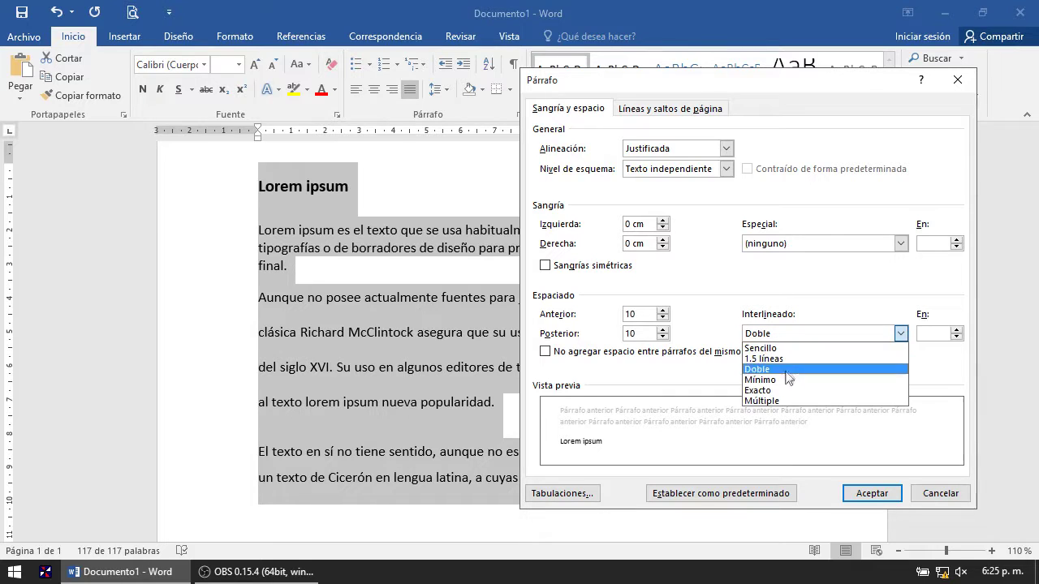
left_click(786, 379)
left_click(789, 336)
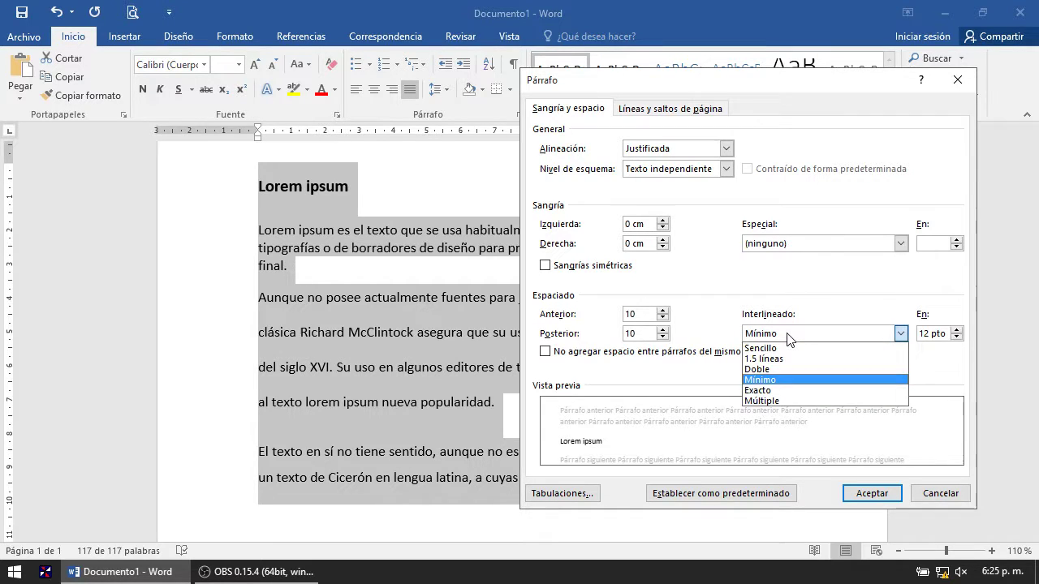
left_click(781, 389)
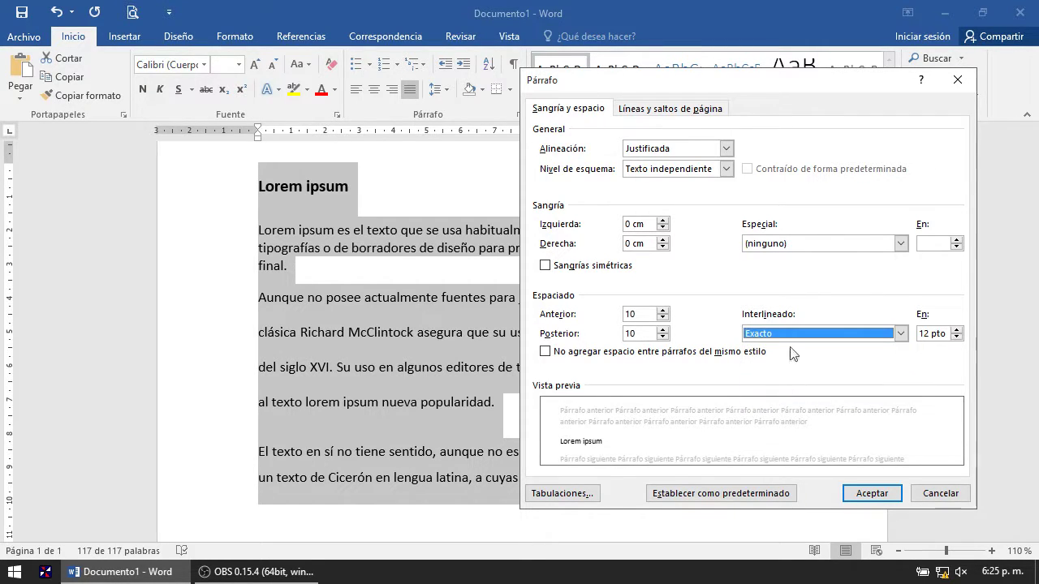
left_click(791, 337)
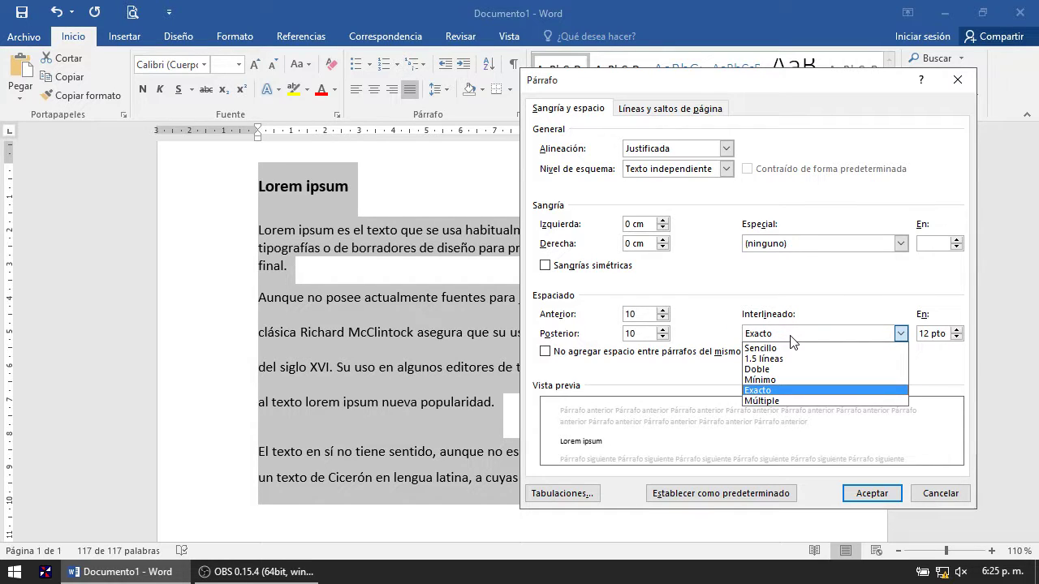
left_click(776, 399)
Step: Cycle through Exacto, Mínimo and Múltiple again, settling on Exacto at 12 pto
left_click(776, 336)
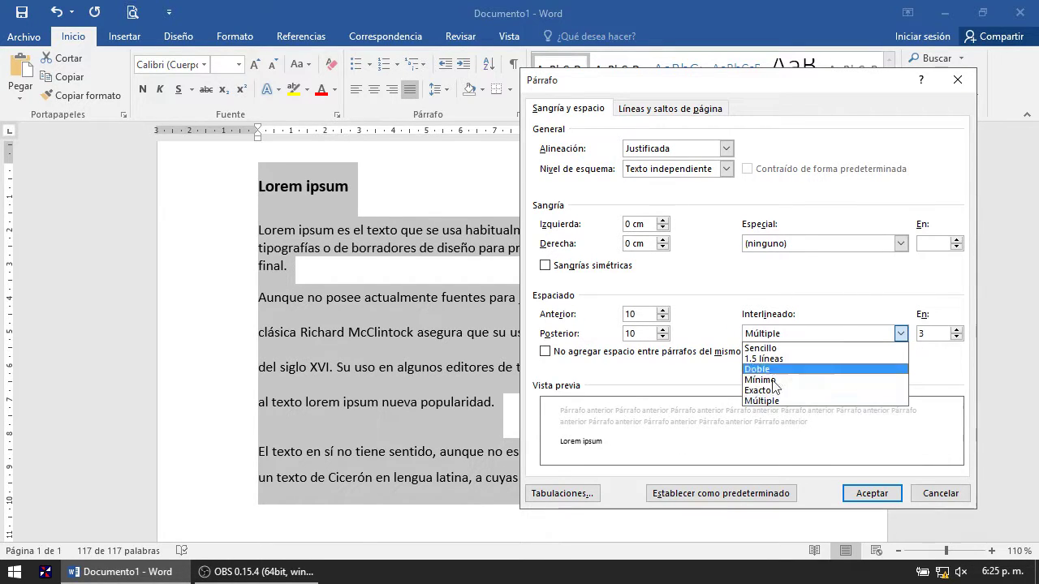
left_click(775, 391)
left_click(822, 336)
left_click(792, 379)
left_click(799, 340)
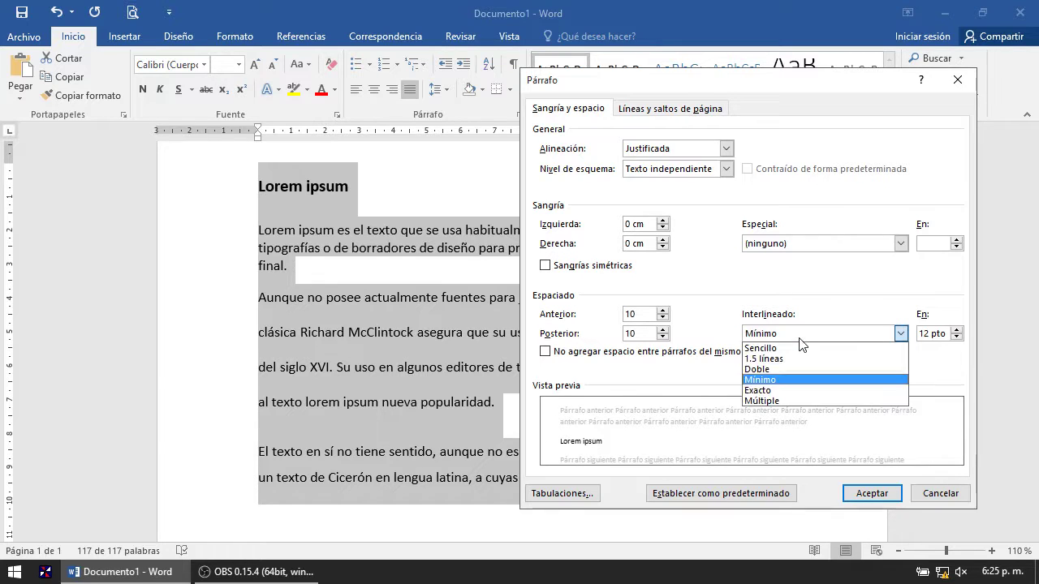
left_click(779, 400)
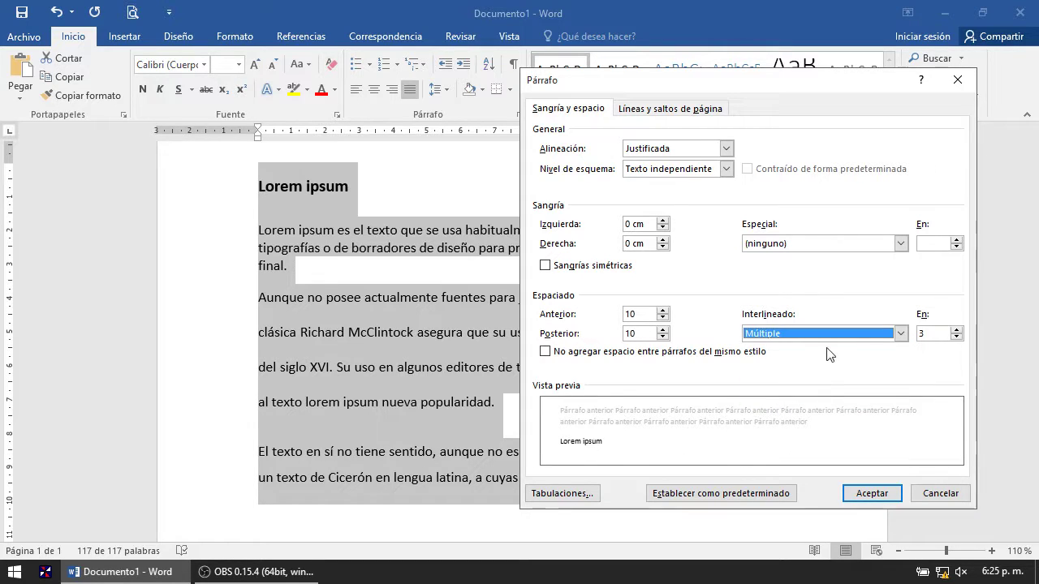
left_click(826, 336)
left_click(779, 398)
left_click(793, 336)
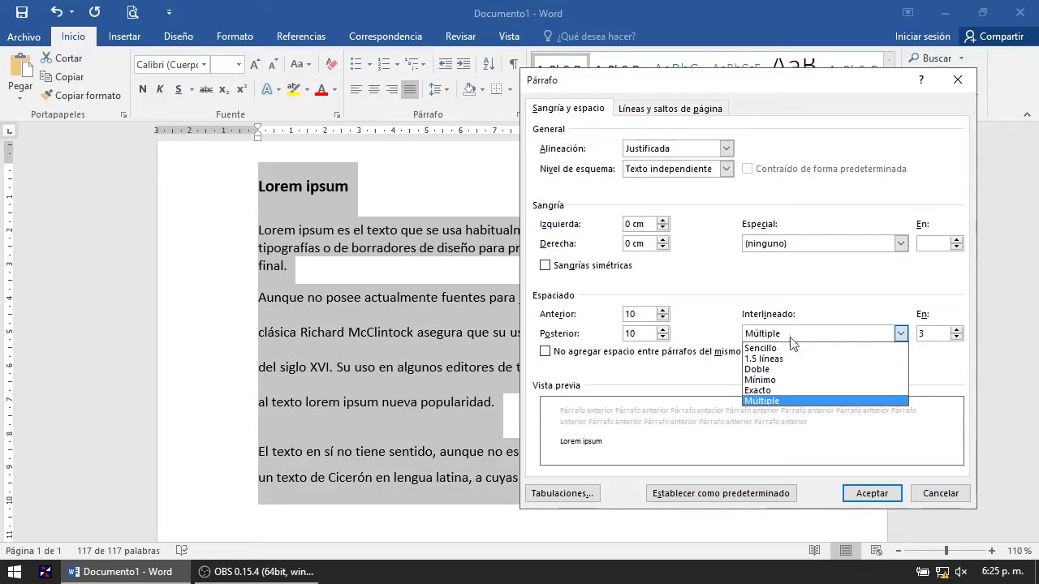
left_click(772, 390)
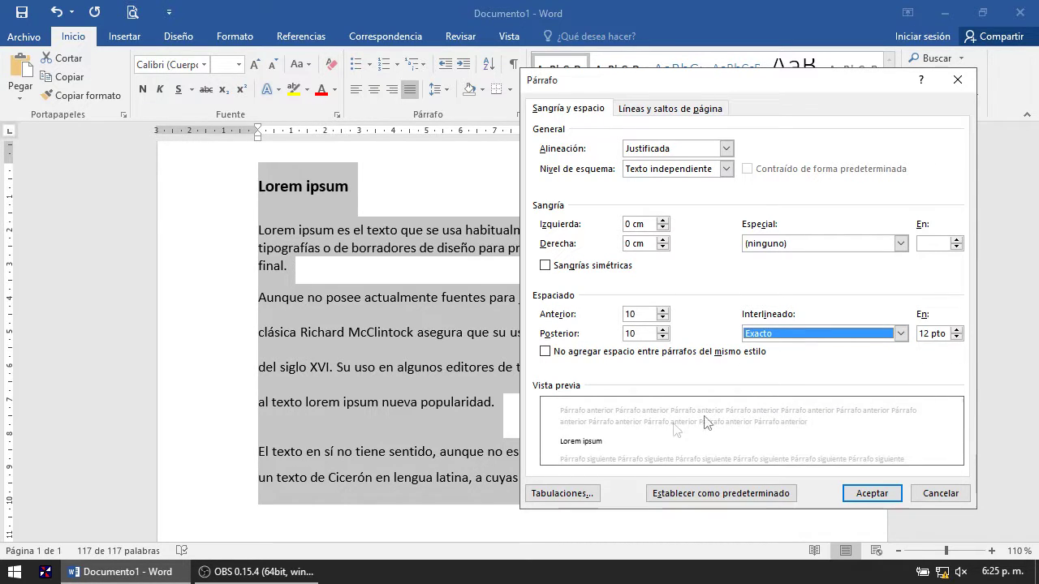
left_click(900, 334)
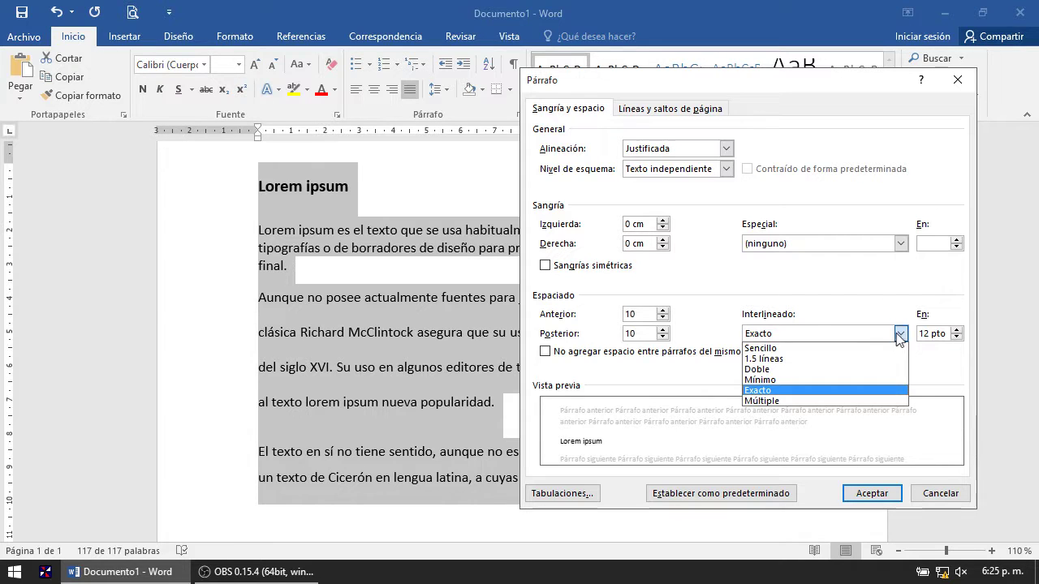
left_click(795, 391)
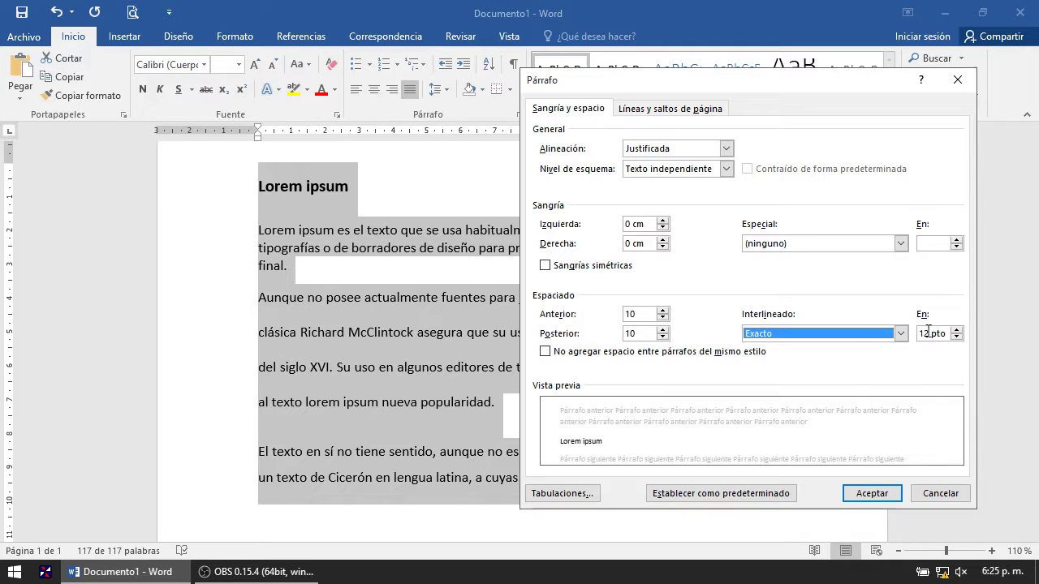
Step: Change the Exacto line spacing amount to 5 pto and apply it to the text
left_click(929, 334)
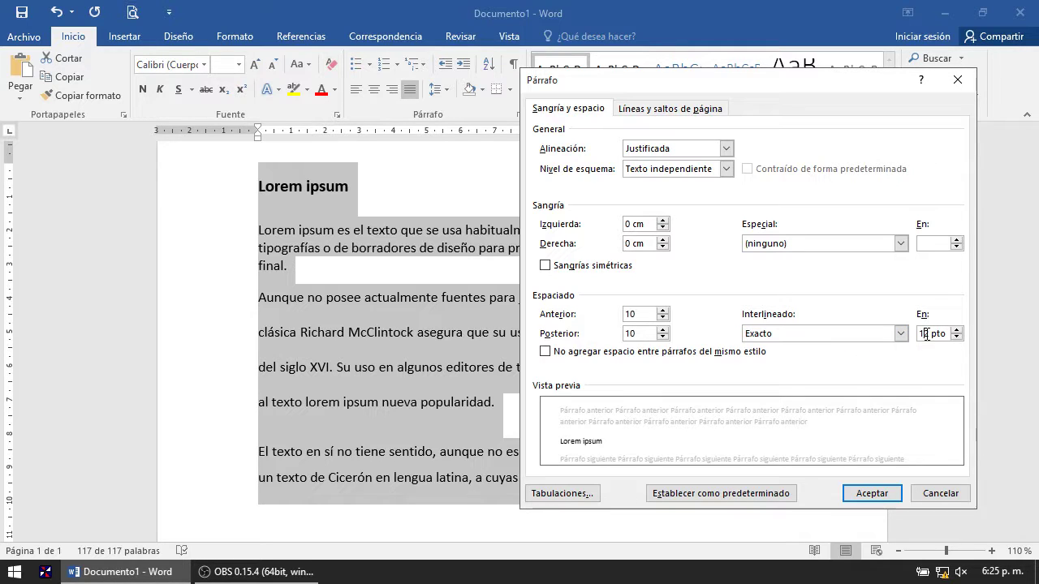
left_click_drag(945, 332, 897, 333)
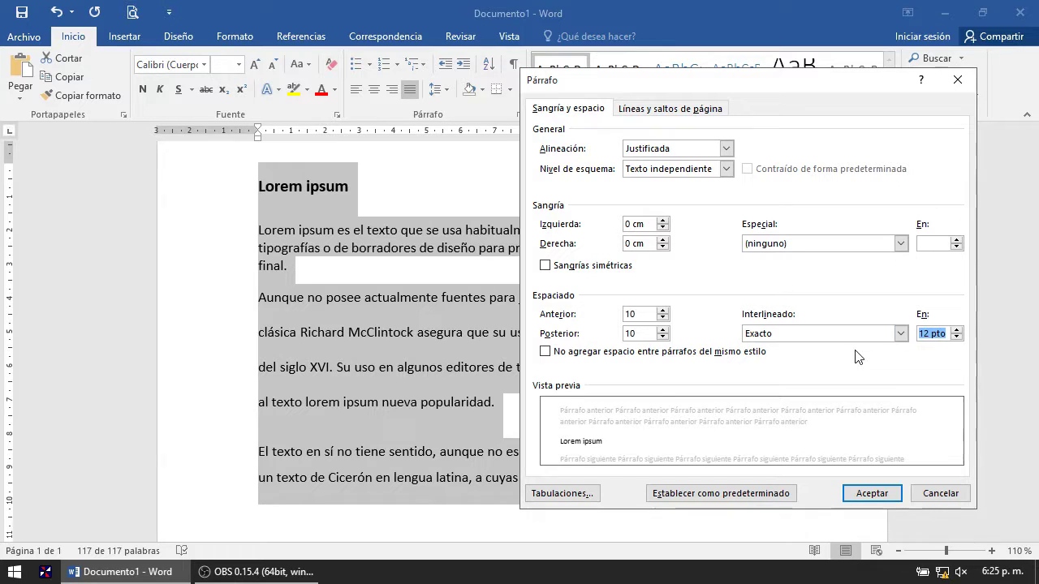
type("5")
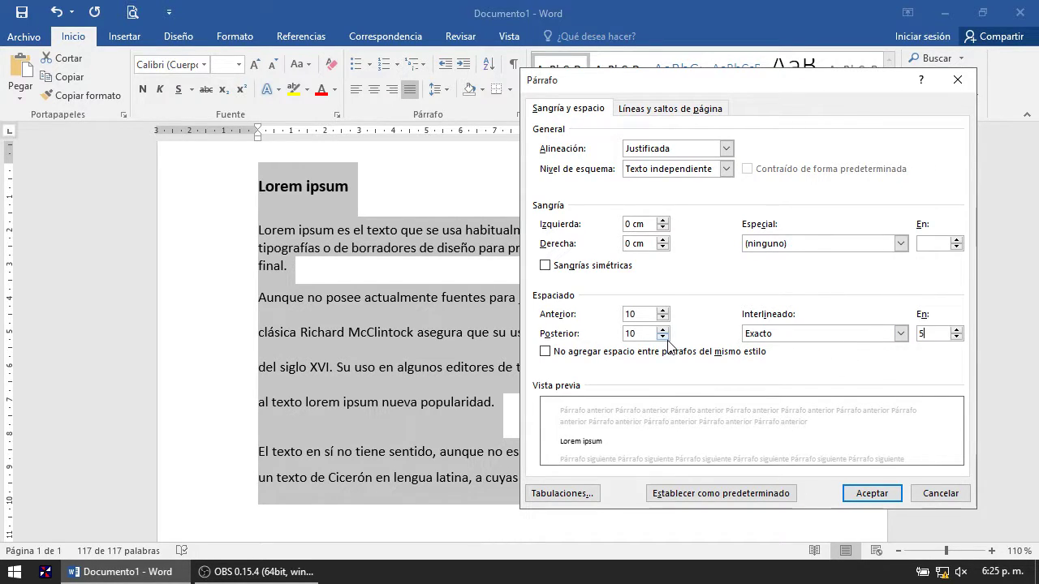
left_click(638, 334)
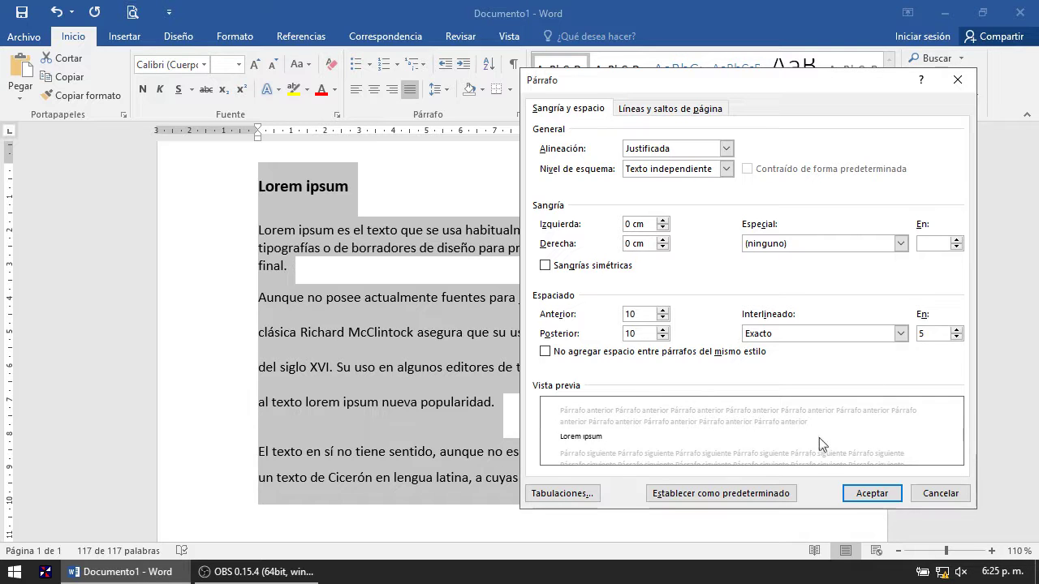
left_click(858, 496)
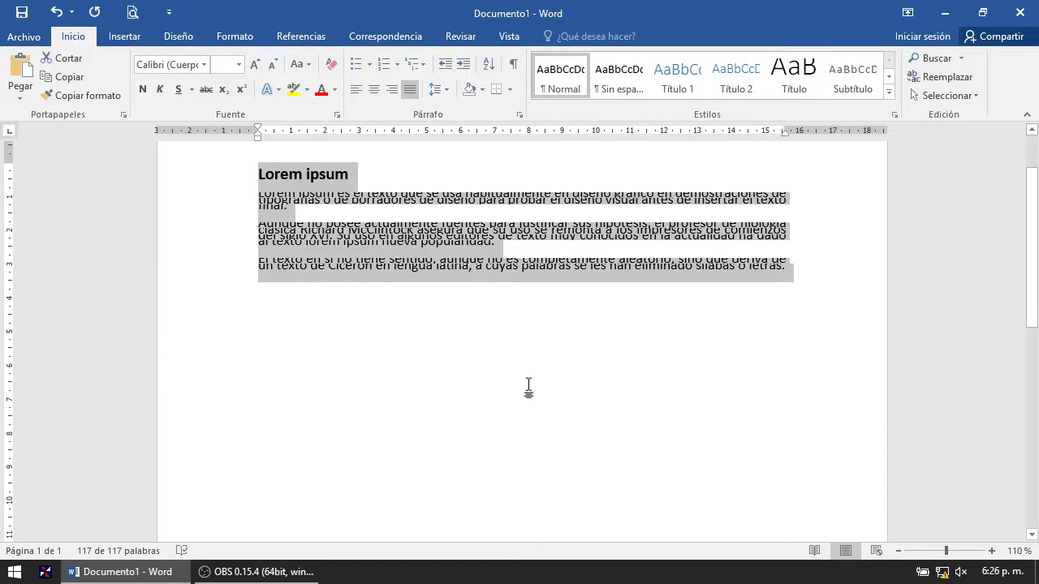
Step: Reopen the Párrafo settings and raise the Exacto line spacing back to 12 pto
scroll(392, 322, "up", 2)
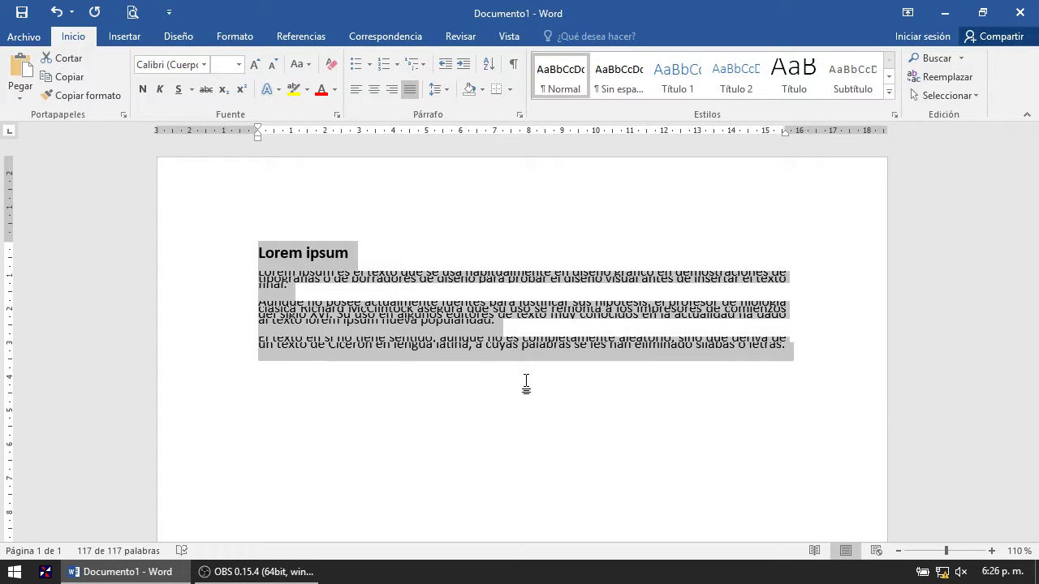
left_click(519, 115)
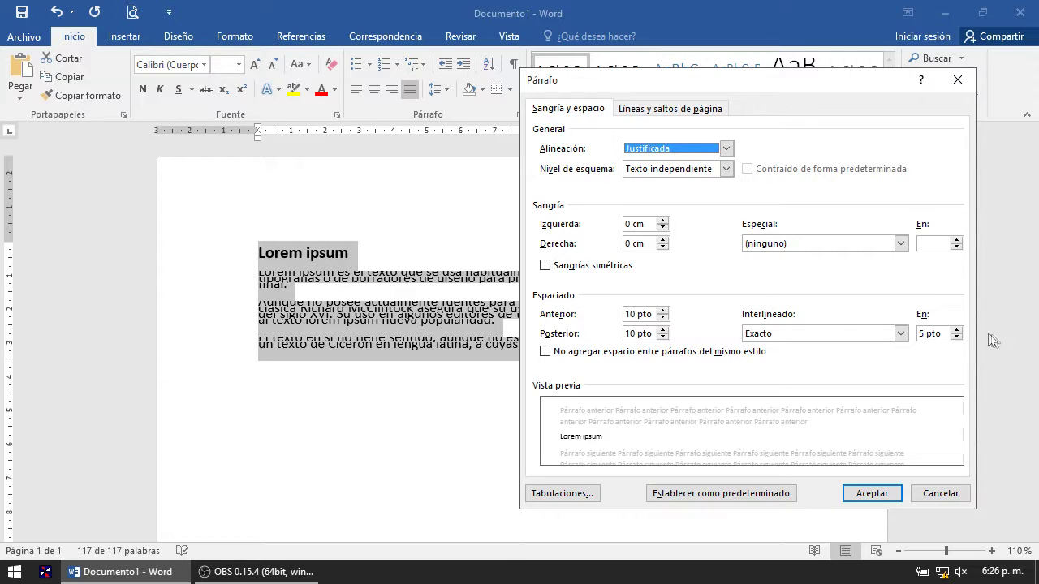
left_click(957, 329)
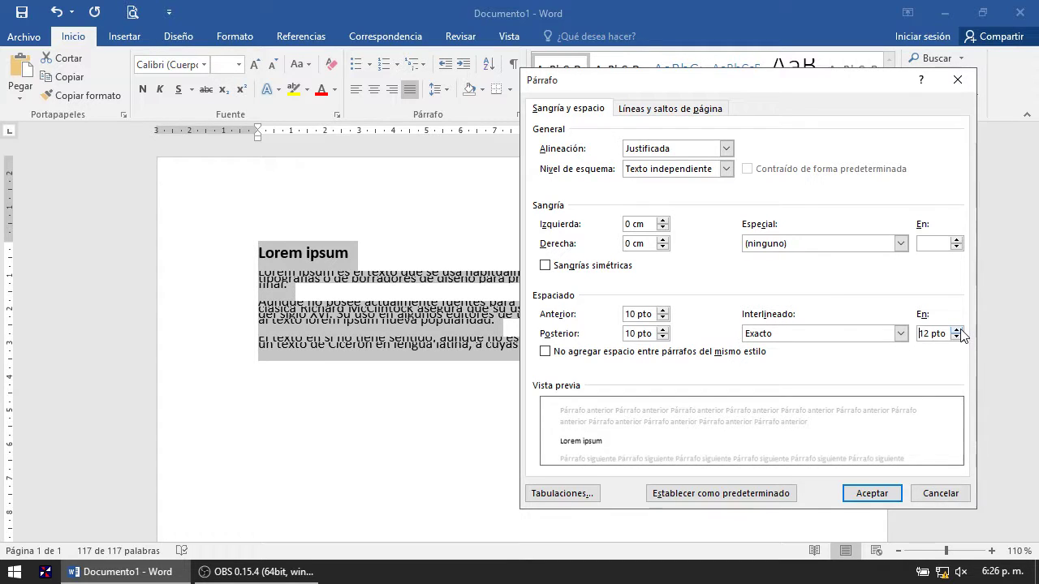
left_click(872, 494)
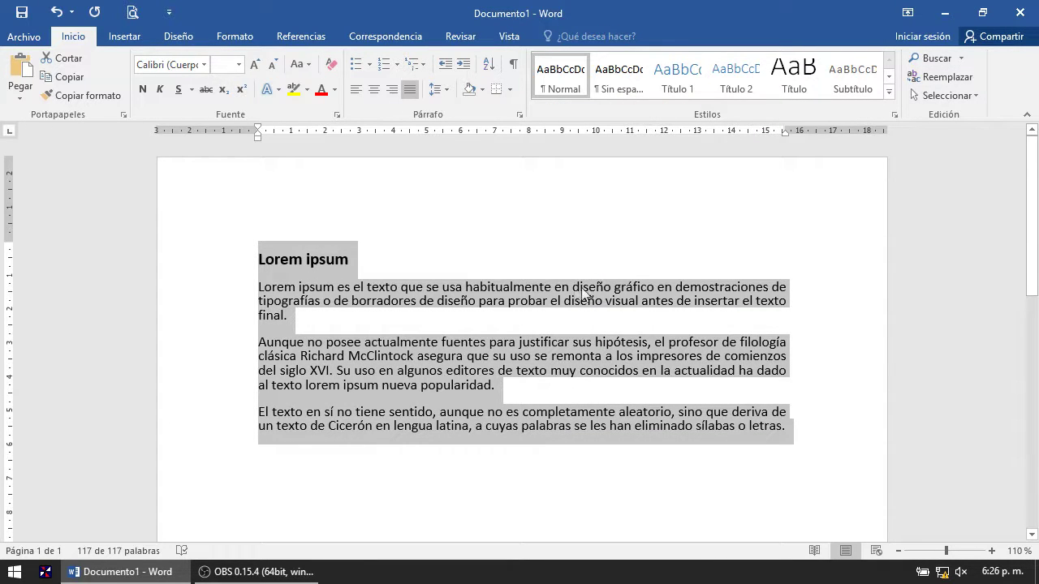
left_click(337, 288)
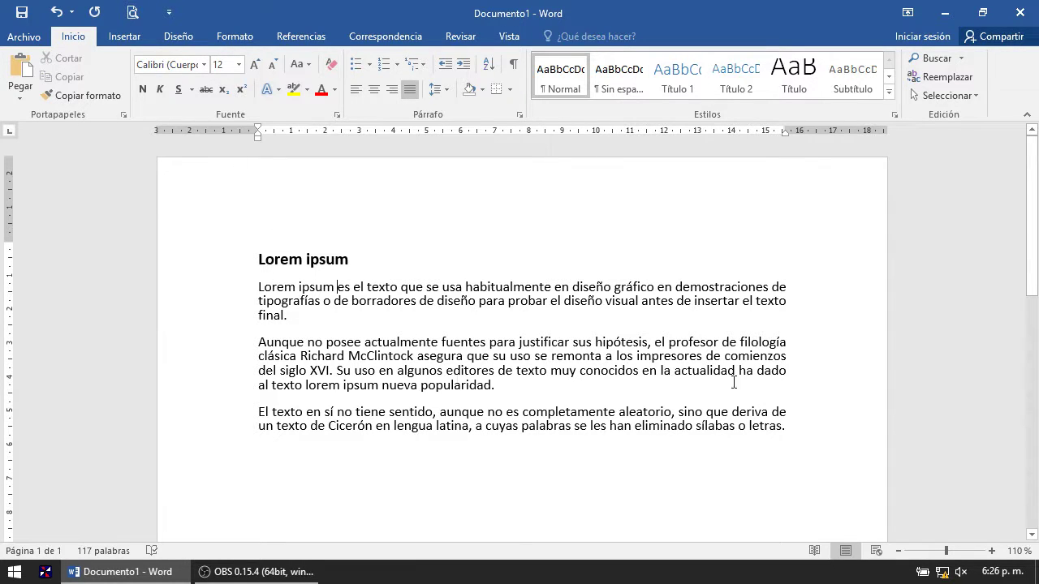
Step: Select the three body paragraphs and set their font size to 14 pt
left_click_drag(801, 428, 258, 284)
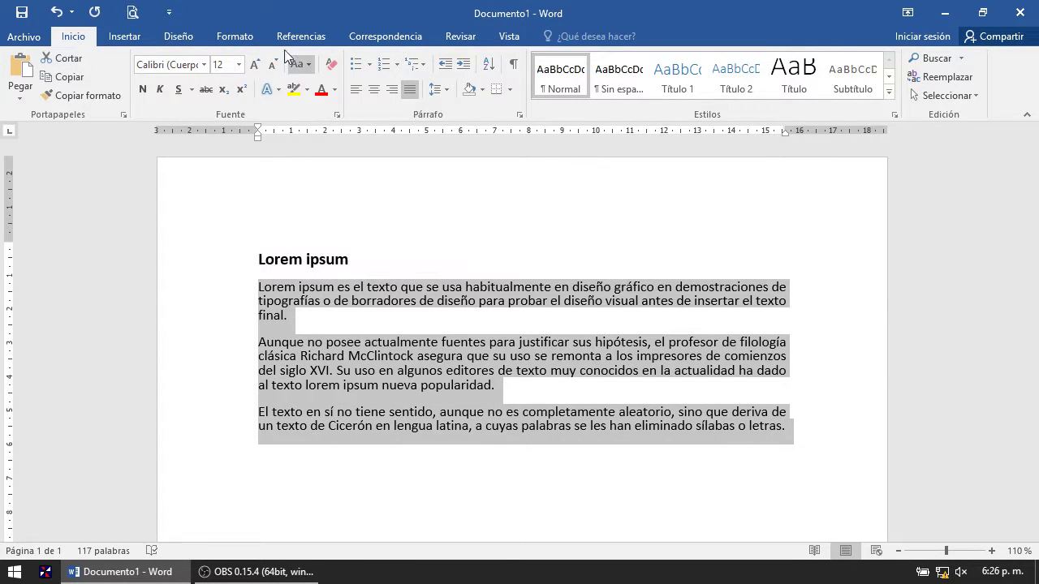
left_click(238, 65)
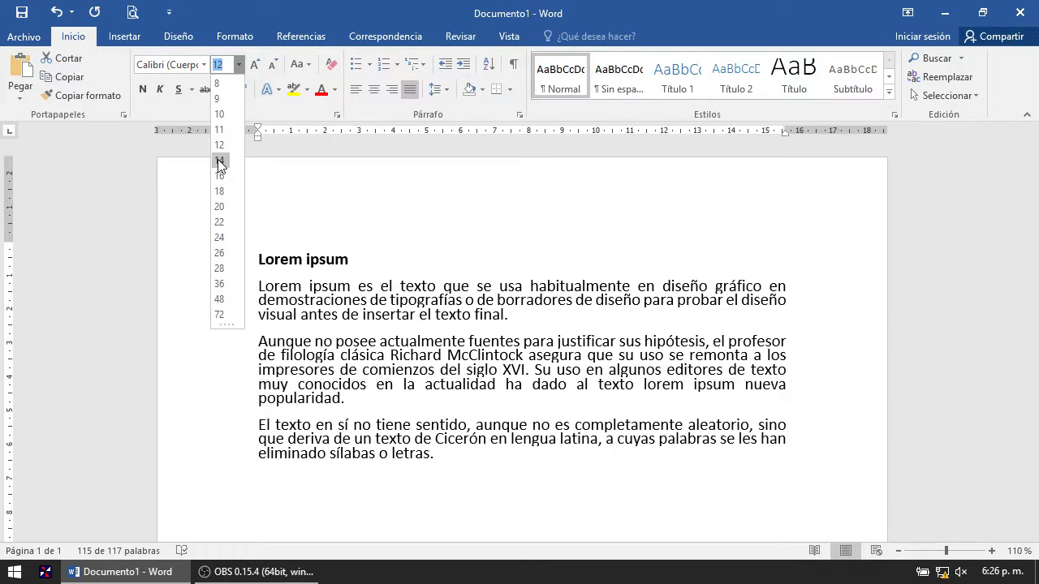
left_click(219, 161)
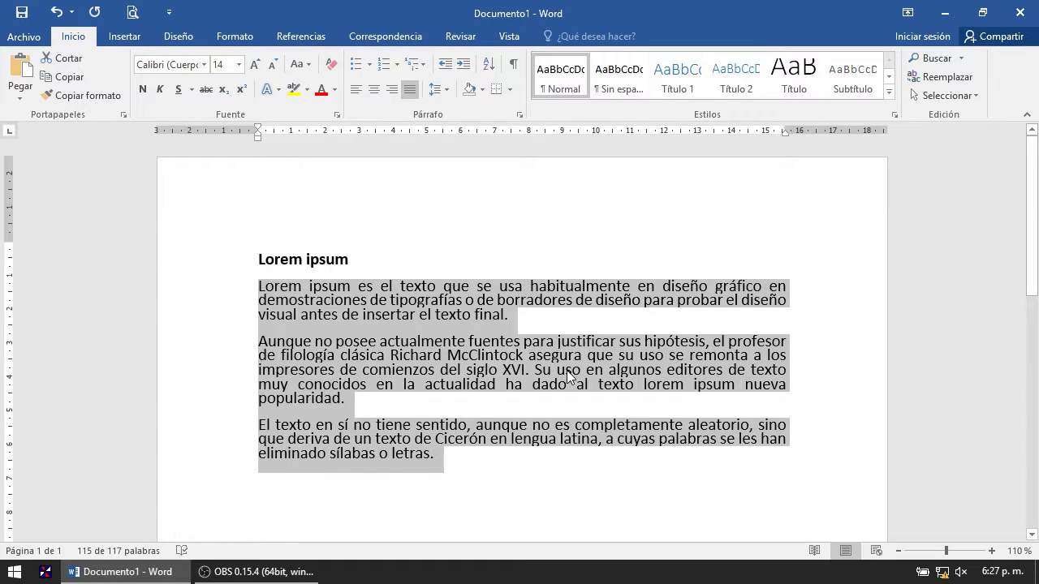
scroll(568, 379, "up", 1)
scroll(583, 388, "up", 2)
scroll(609, 403, "up", 1)
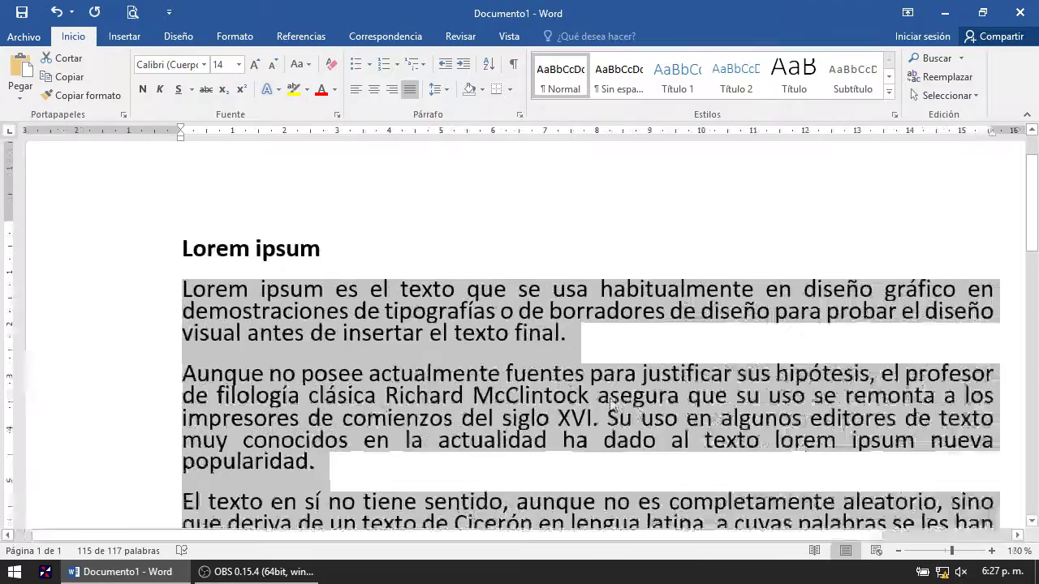
scroll(706, 438, "up", 2)
scroll(719, 442, "up", 1)
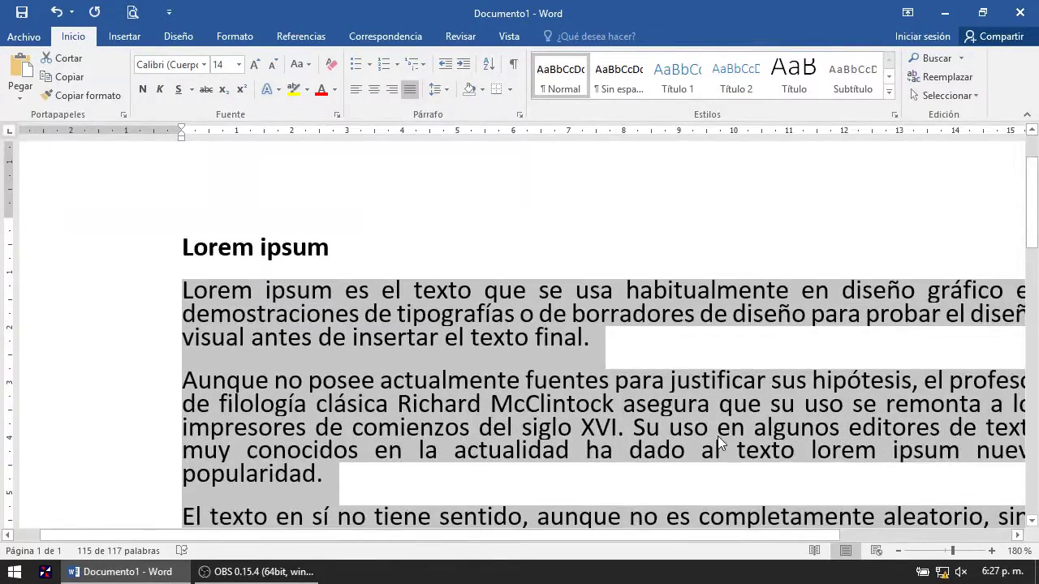
scroll(718, 443, "down", 2)
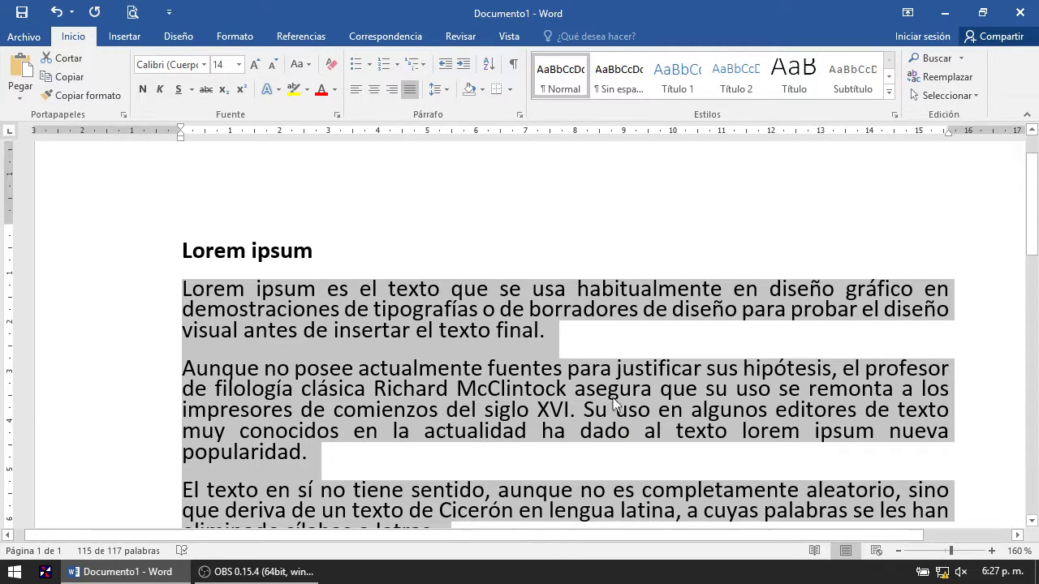
scroll(615, 419, "down", 2)
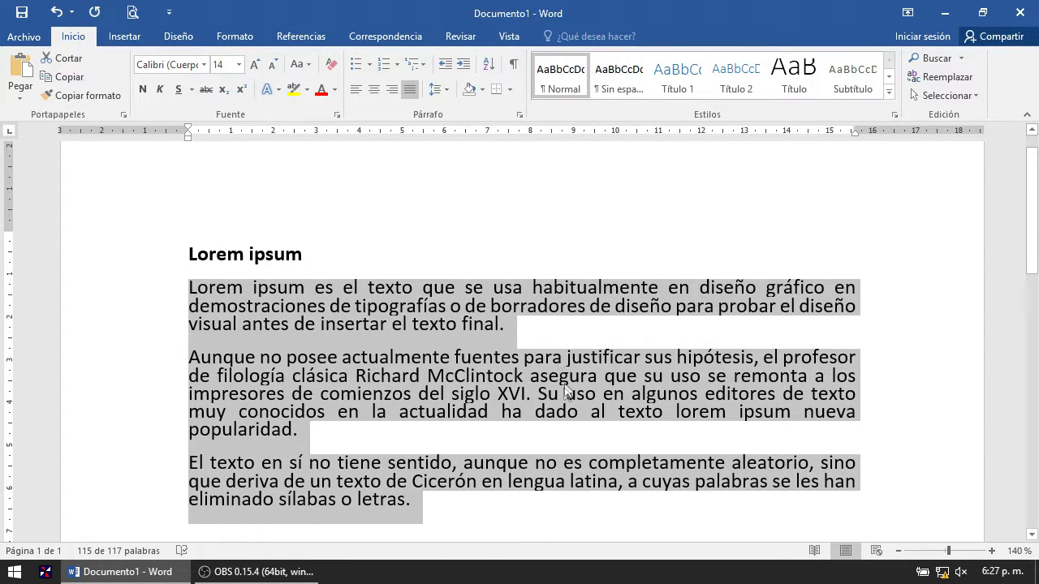
left_click(239, 64)
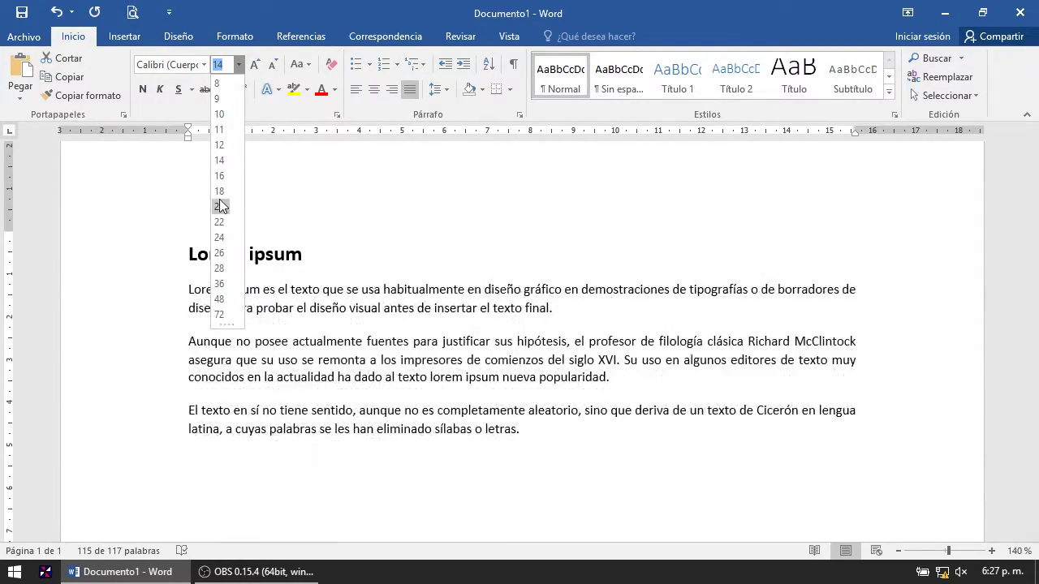
Step: Switch the selected body paragraphs to 18 pt, then 10 pt, finally 12 pt
left_click(220, 193)
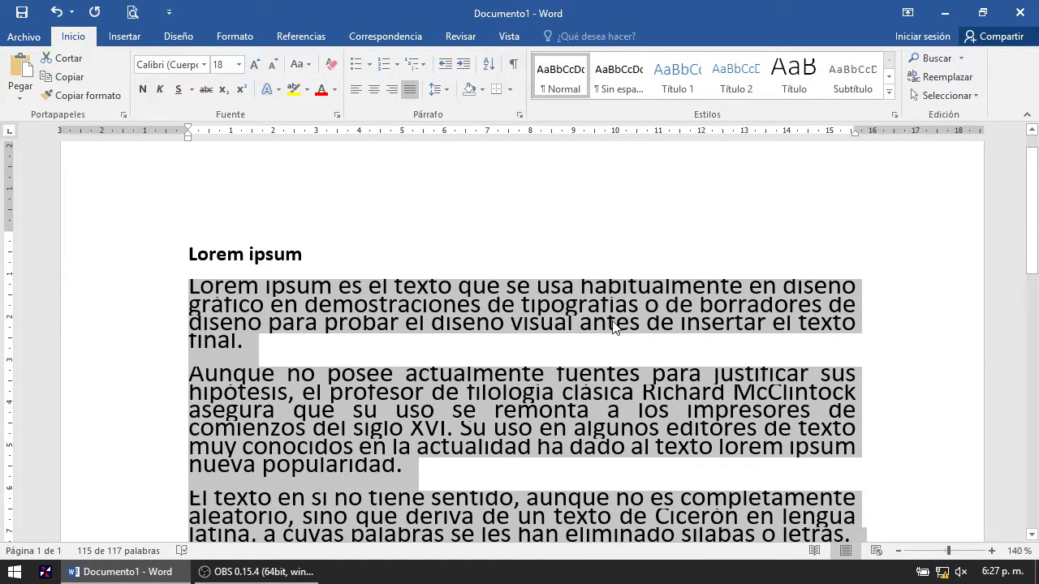
left_click(239, 64)
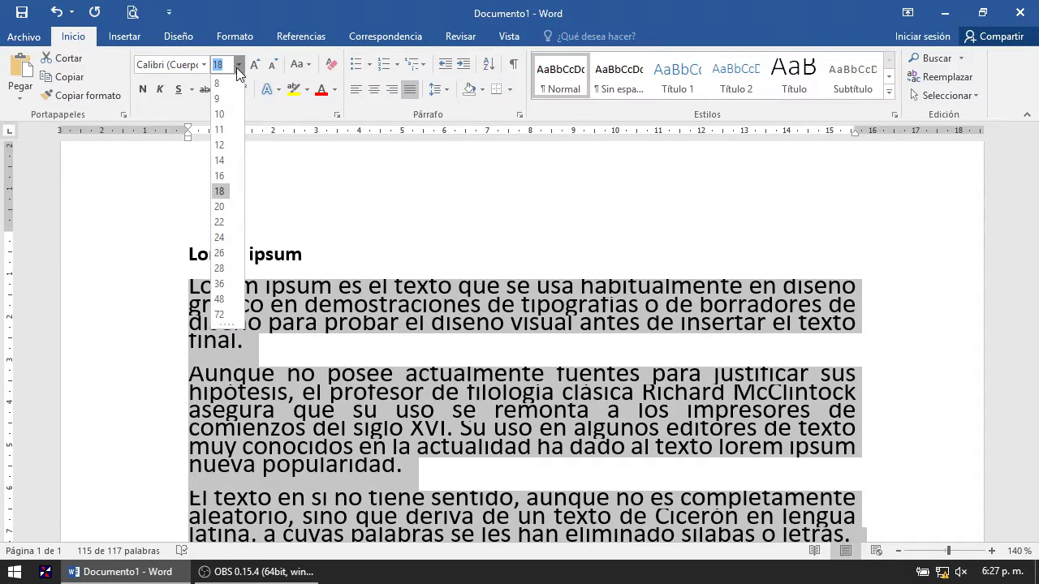
left_click(220, 120)
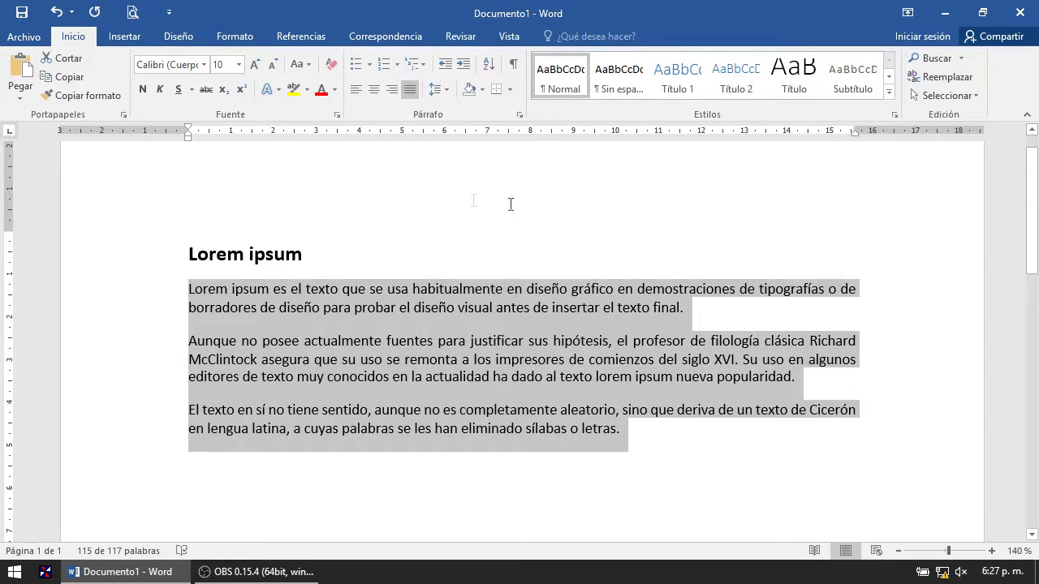
left_click(239, 64)
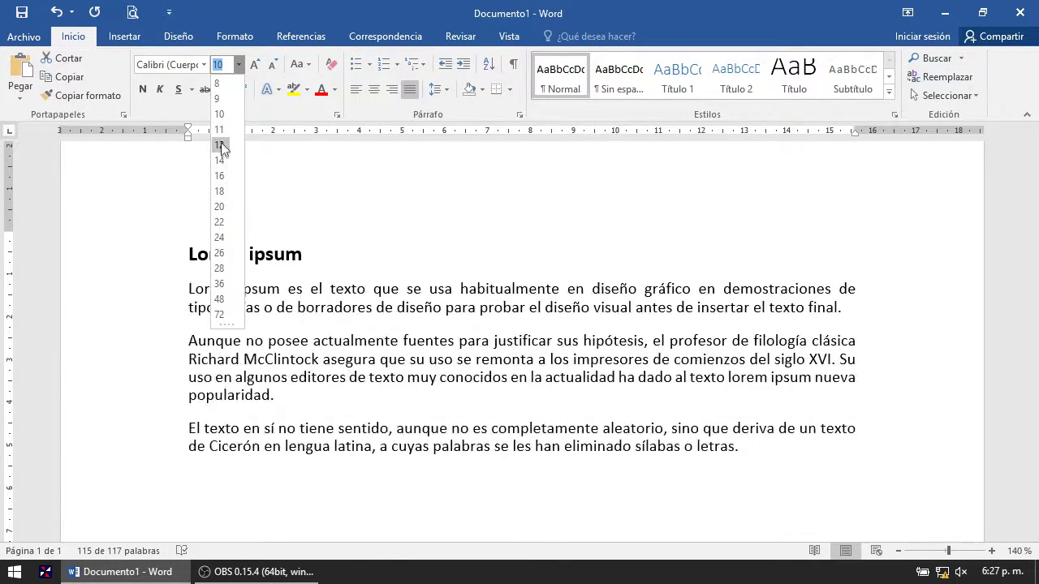
left_click(219, 145)
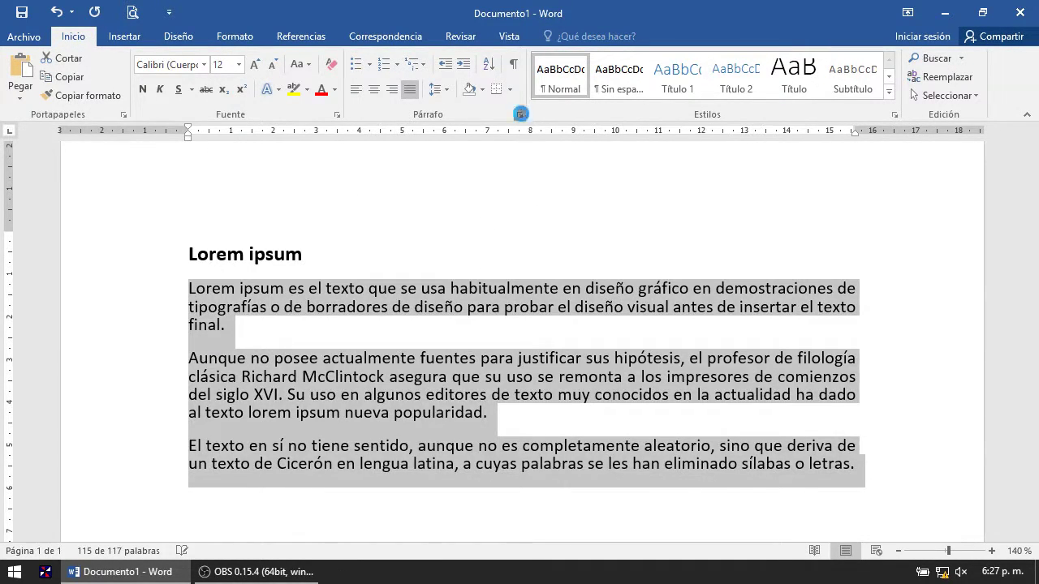
Step: Change the body paragraphs' Exacto line spacing from 12 to 20 pto in the Párrafo dialog
left_click(520, 115)
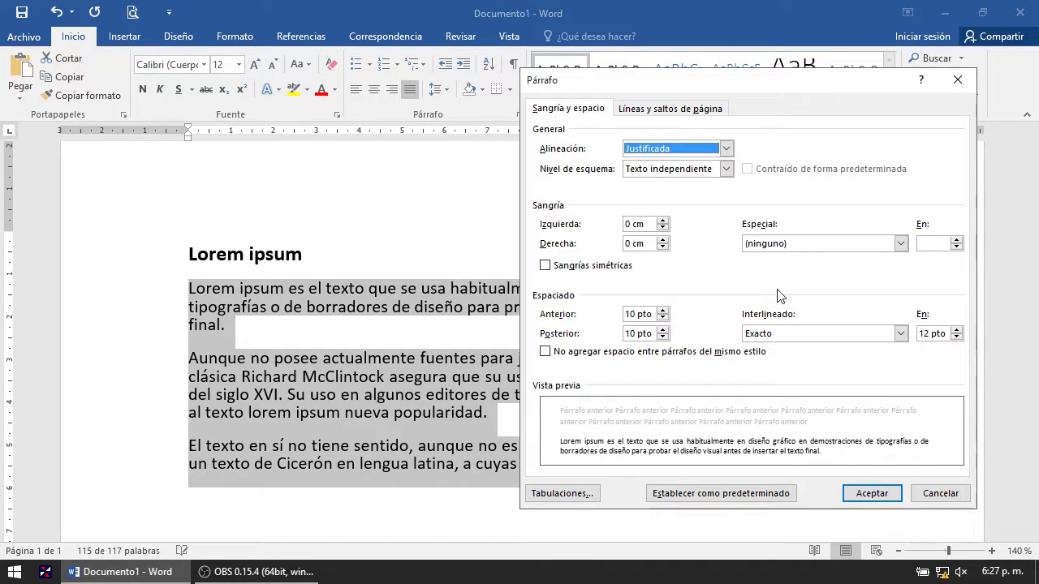
left_click(918, 334)
type("2")
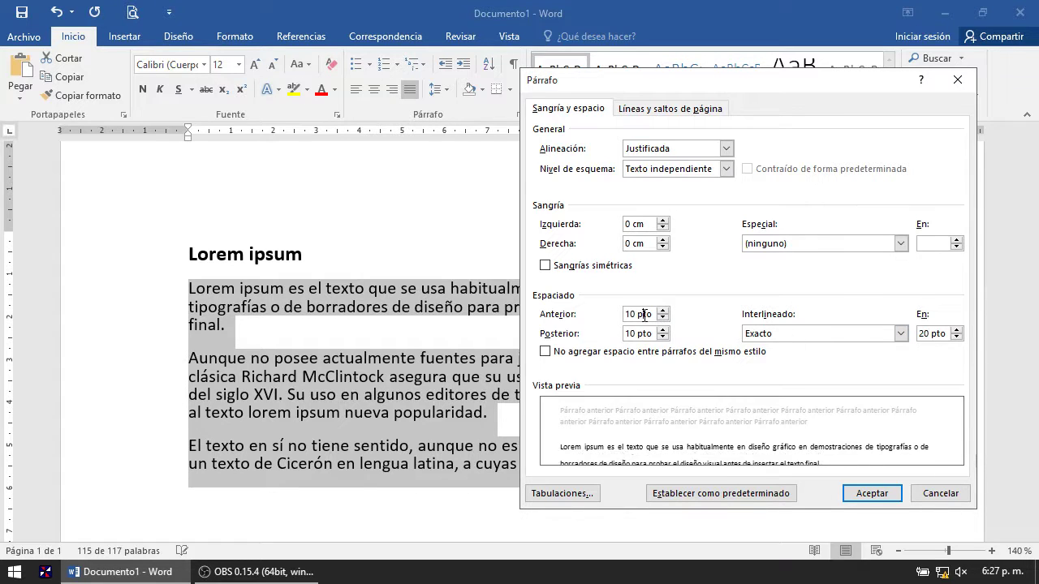
left_click(861, 494)
scroll(615, 365, "down", 2)
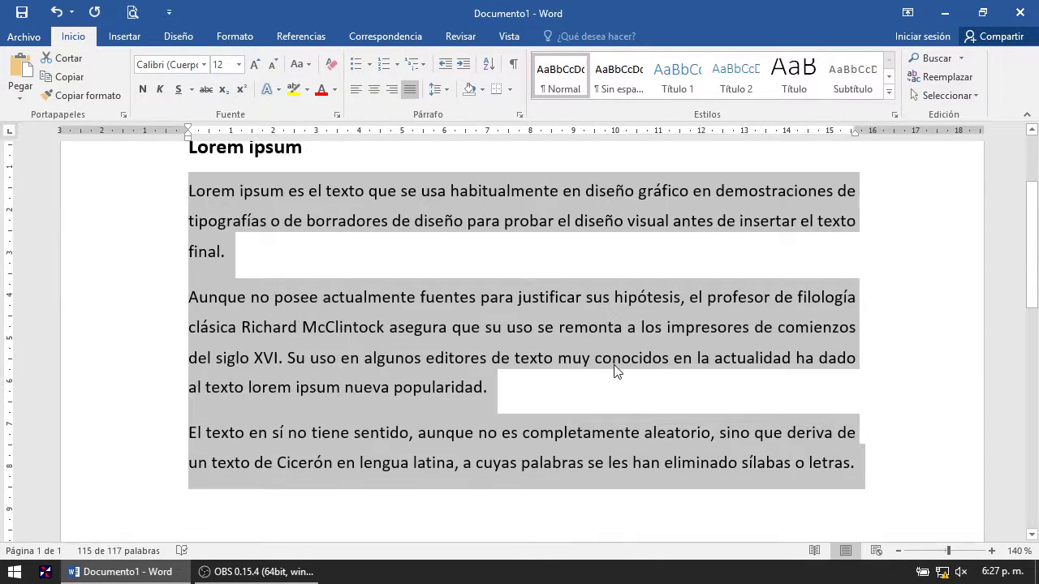
scroll(633, 293, "up", 1)
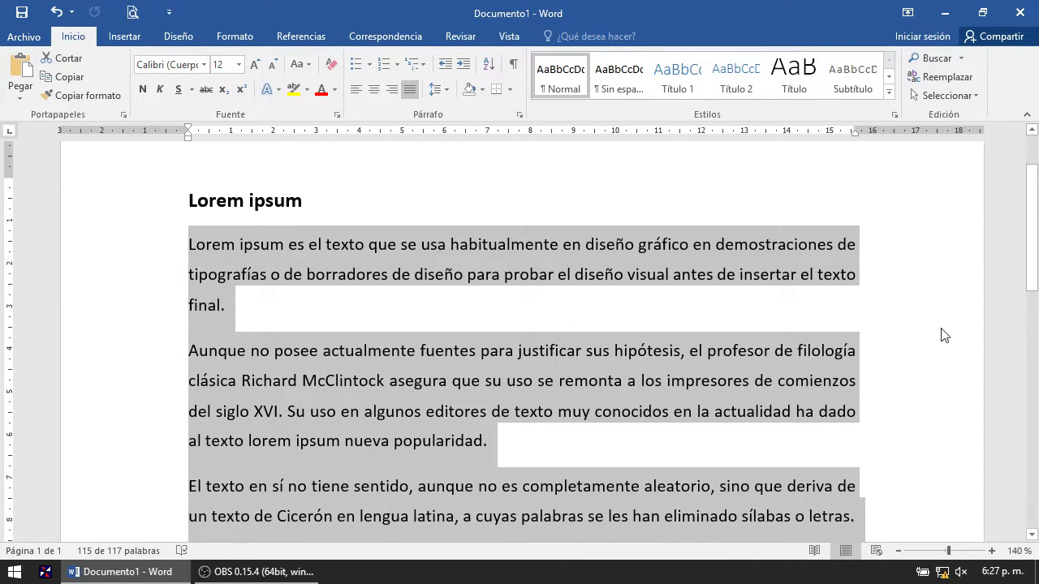
scroll(786, 370, "down", 1)
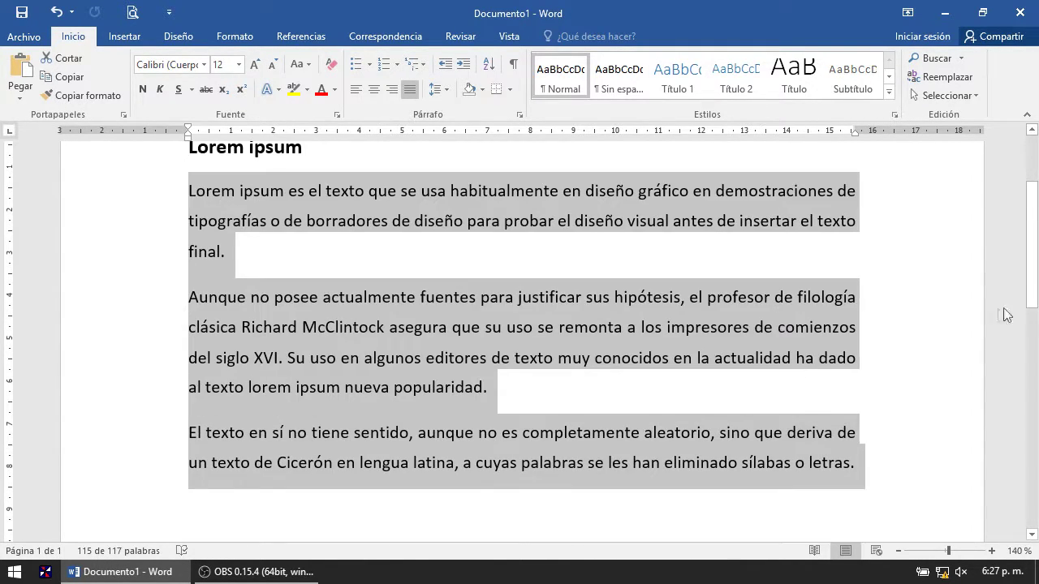
scroll(1031, 276, "up", 1)
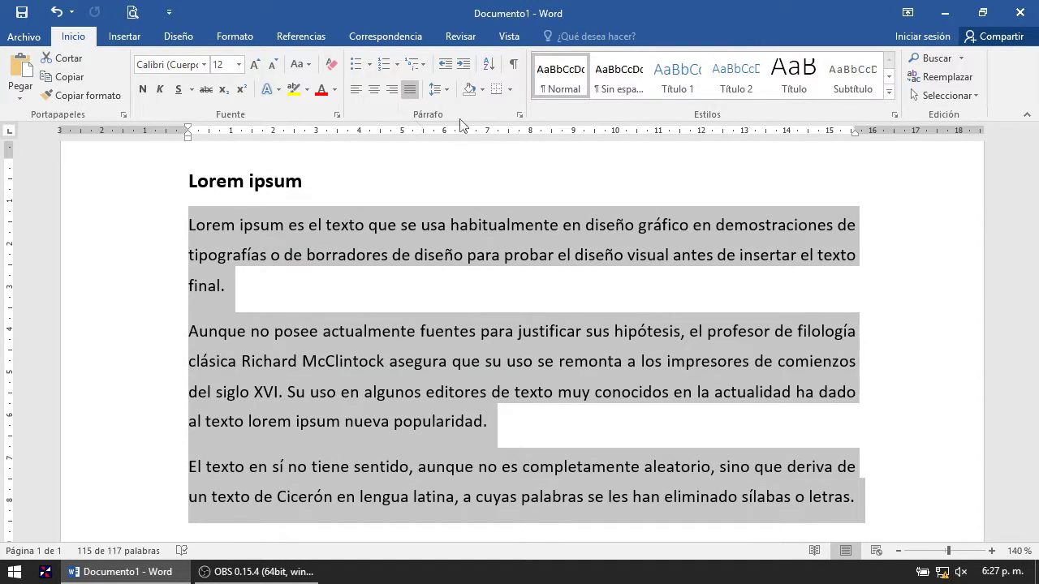
left_click(519, 114)
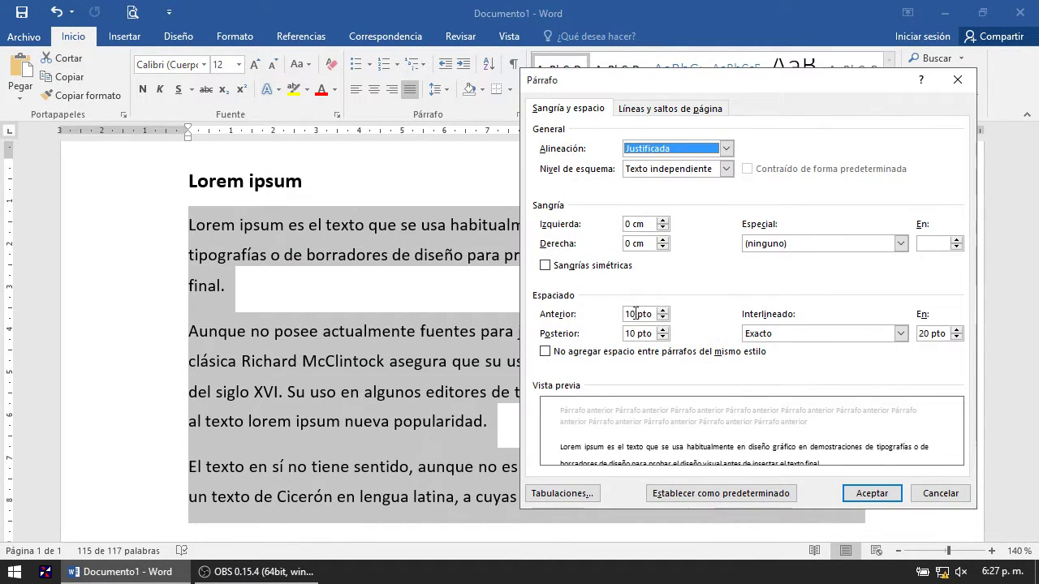
Step: Set the body paragraphs to 5 pt before, 5 pt after and exact 12 pt line spacing
left_click_drag(637, 313, 624, 313)
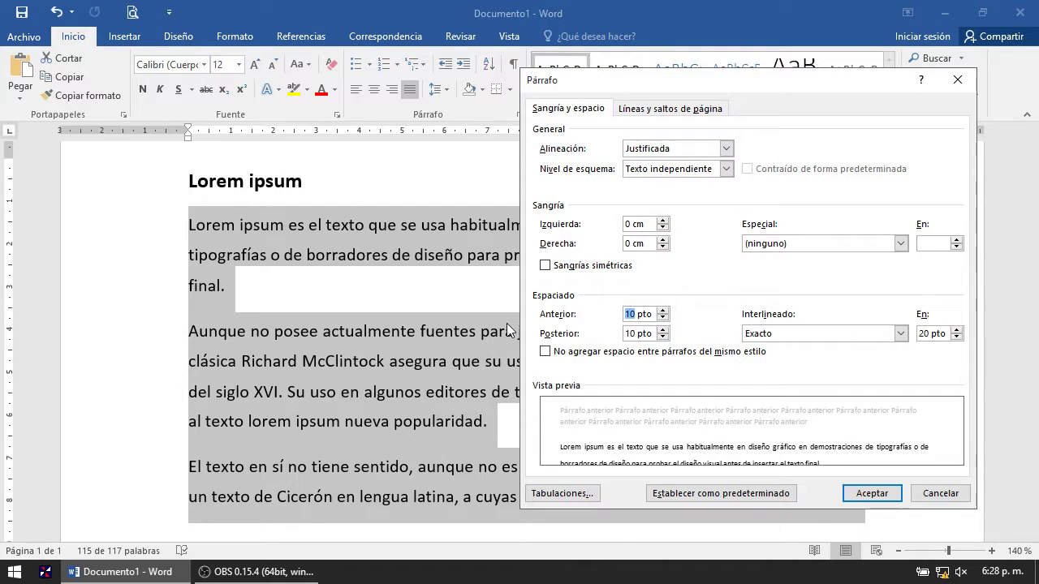
type("5")
key("Tab")
type("5")
key("Tab")
key("Tab")
type("12")
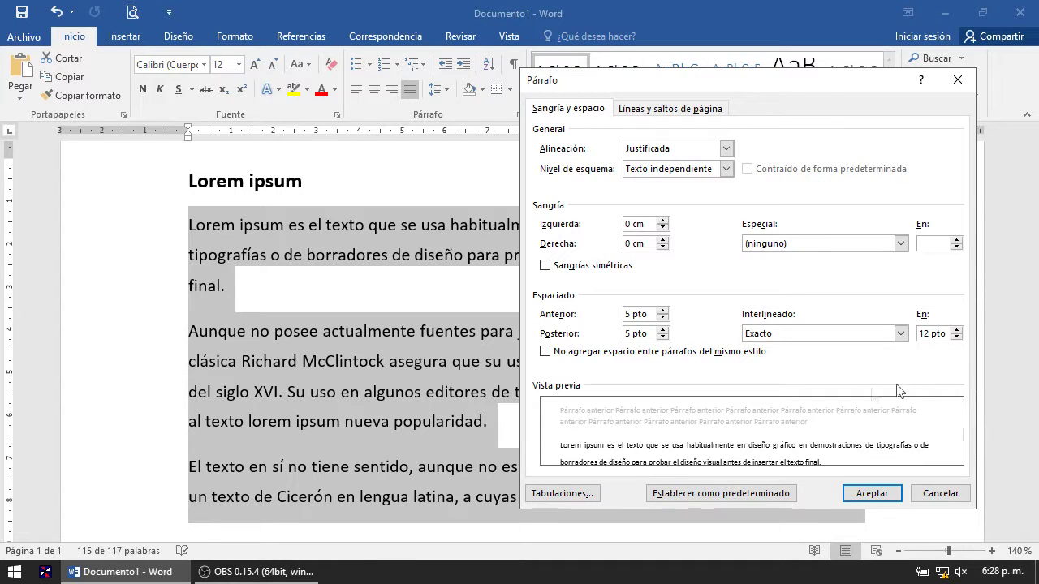
left_click(865, 492)
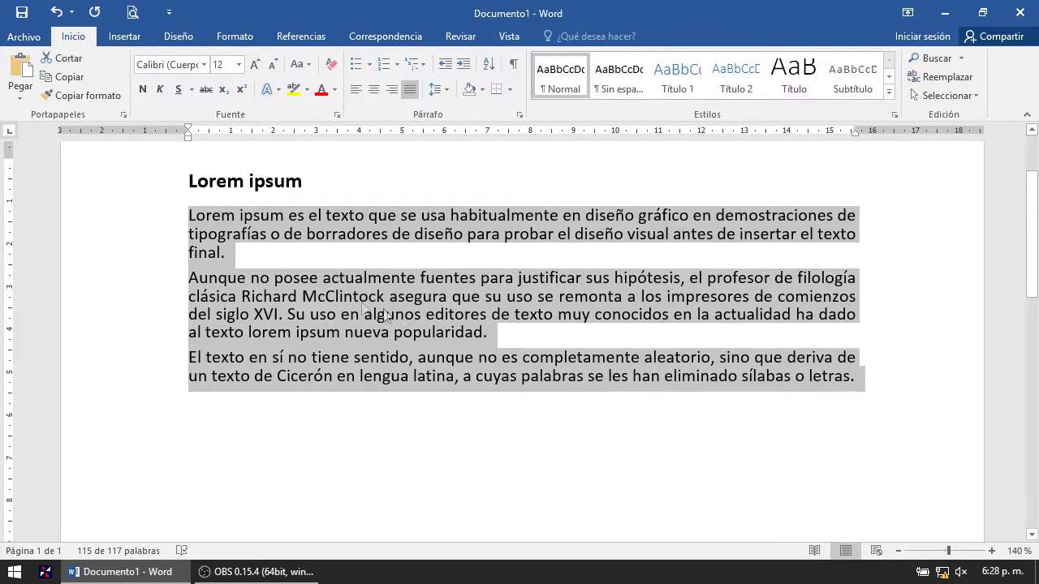
Step: Change the Anterior and Posterior paragraph spacing to 0 pt in the Párrafo dialog
left_click(519, 114)
left_click(627, 313)
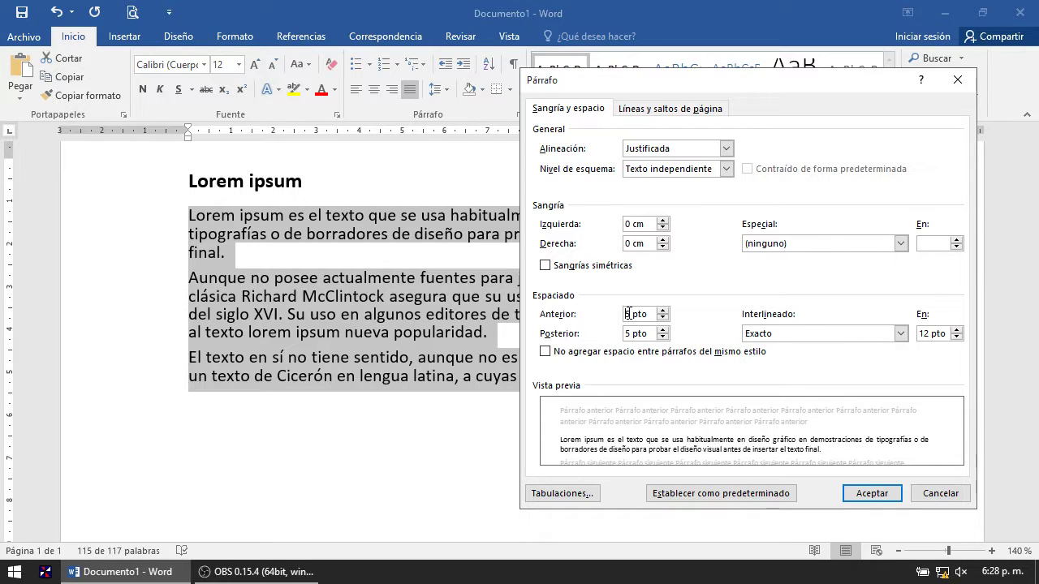
key("Delete")
type("0")
left_click(627, 332)
key("Delete")
type("0")
left_click(872, 493)
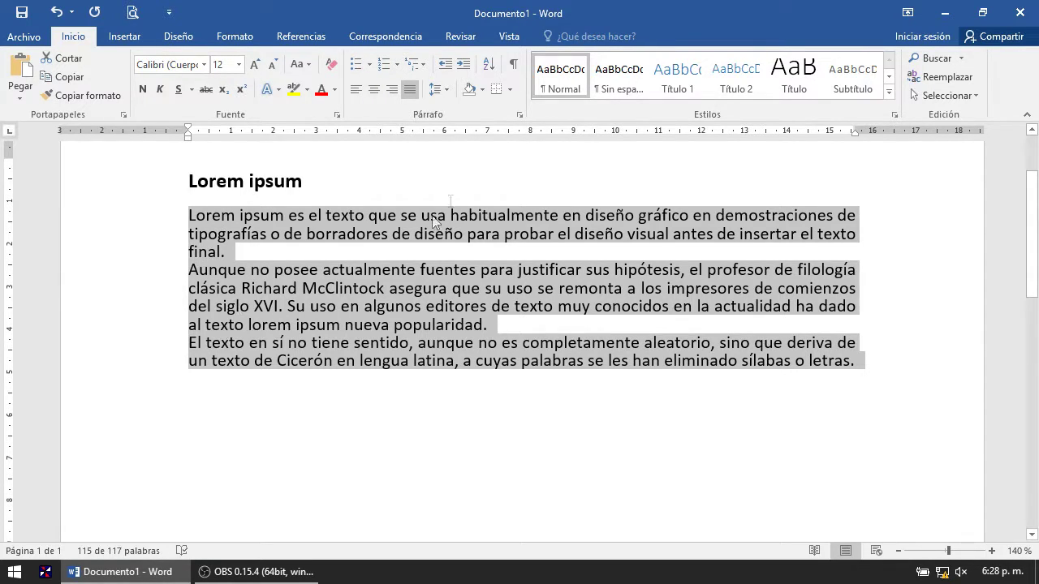
left_click(519, 114)
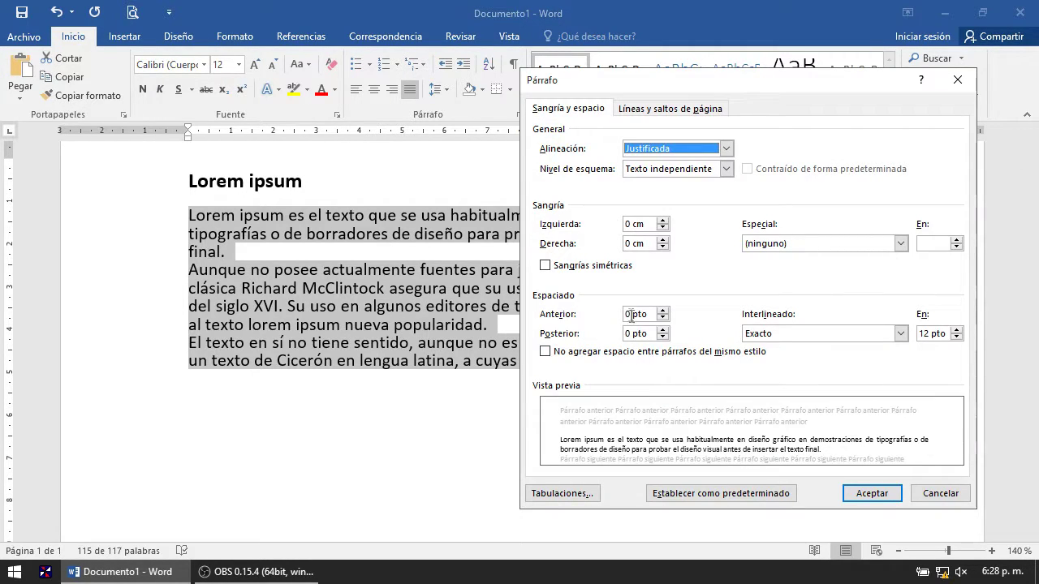
Step: Change the Anterior and Posterior spacing from 0 to 12 pt and apply it
left_click(623, 314)
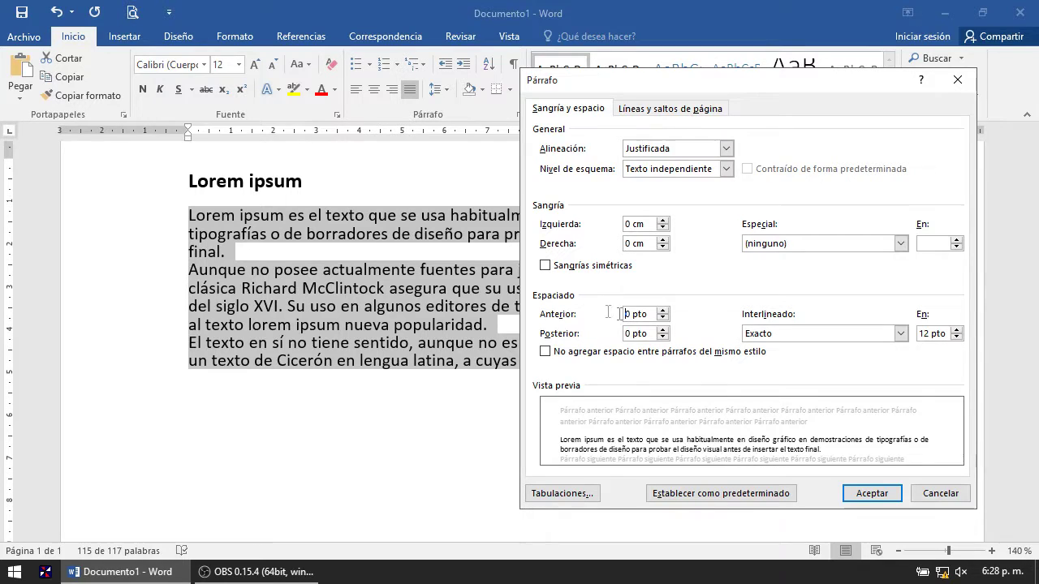
key("Delete")
type("12")
left_click(629, 333)
key("BackSpace")
type("12")
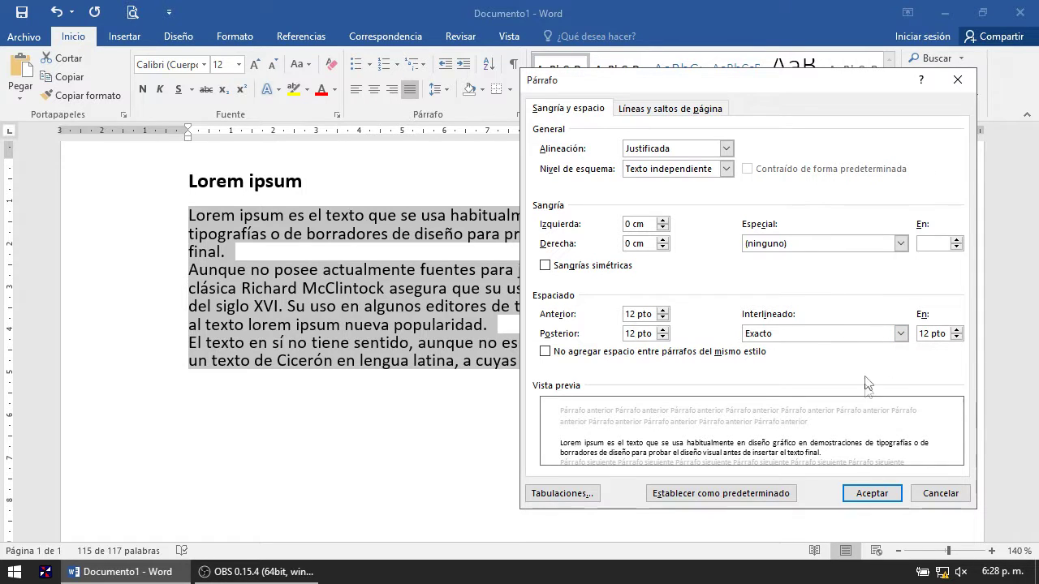
left_click(871, 493)
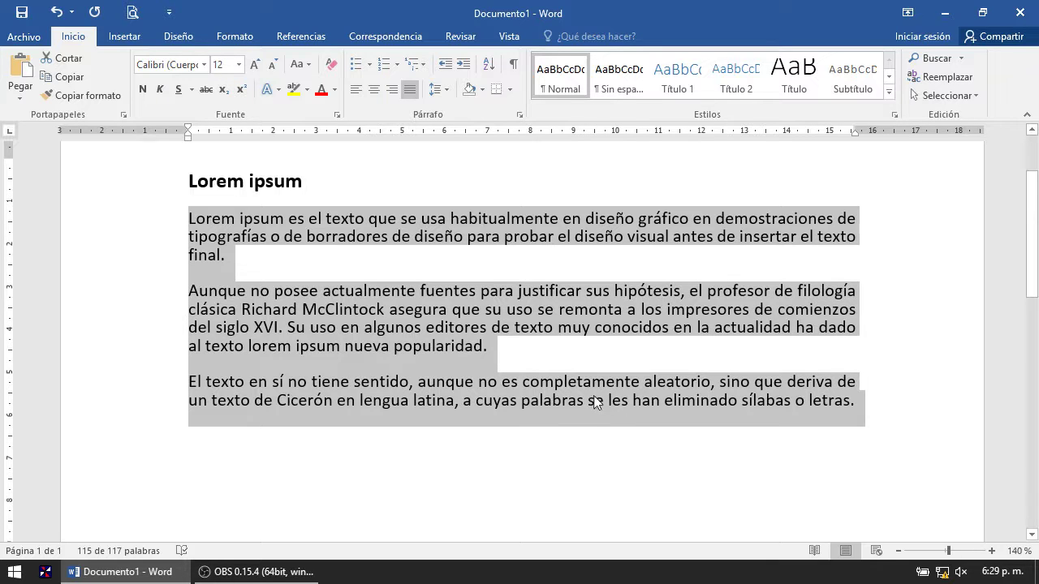
Step: Enable 'No agregar espacio entre párrafos del mismo estilo' so the body paragraphs sit flush
left_click(520, 114)
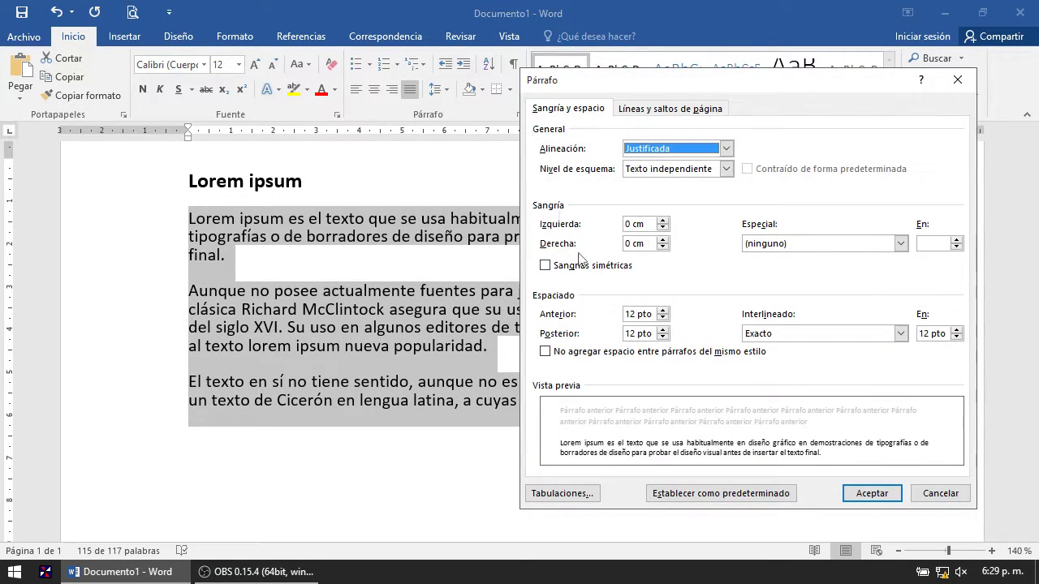
left_click(625, 355)
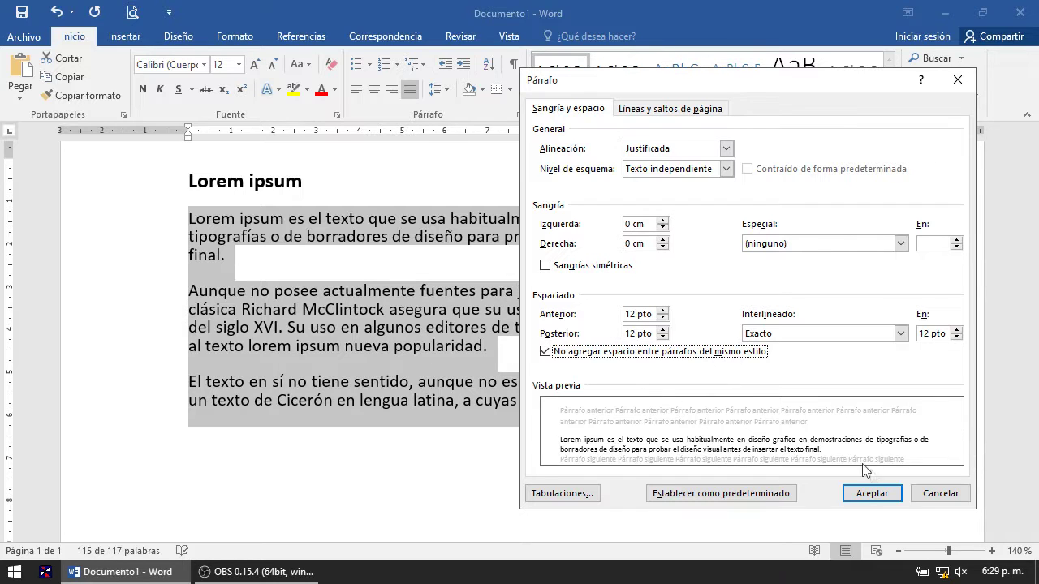
left_click(874, 493)
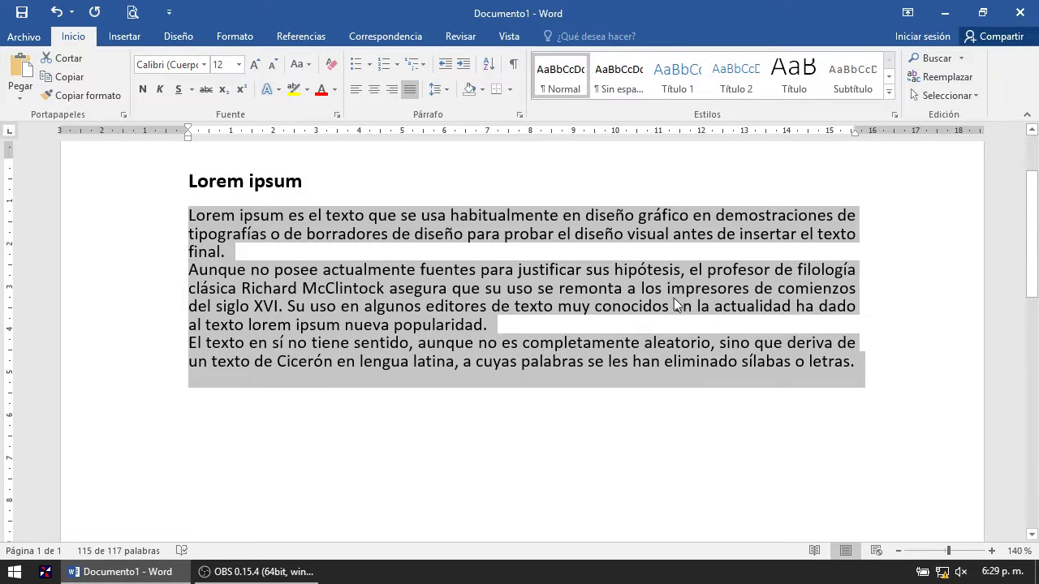
mouse_move(867, 365)
left_mouse_down()
mouse_move(203, 235)
mouse_move(188, 218)
left_mouse_up()
left_click(876, 367)
Step: Select all text including the Lorem ipsum heading and give it 12 spacing before and after
left_click_drag(878, 367, 169, 184)
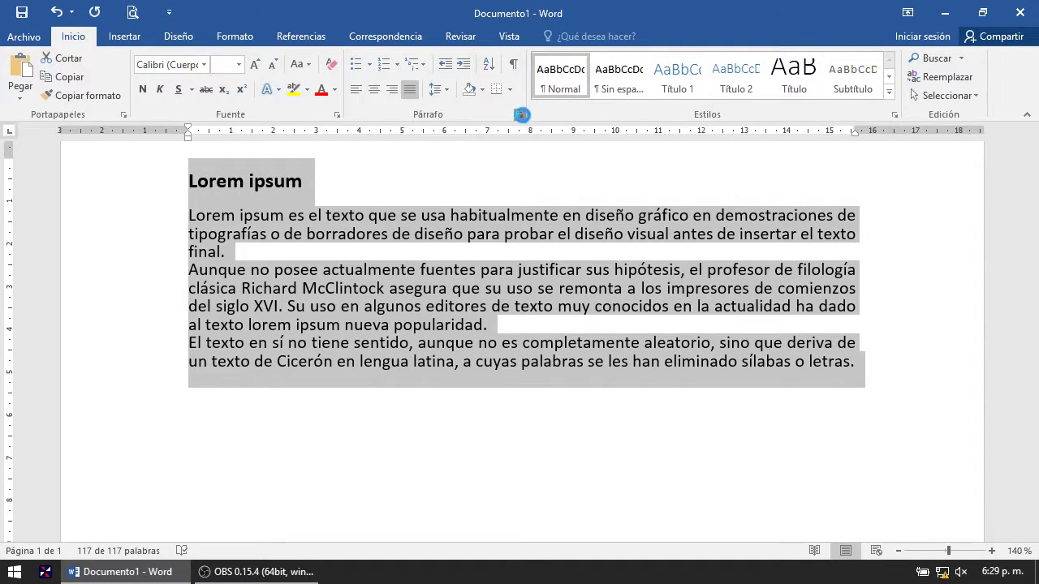
left_click(617, 354)
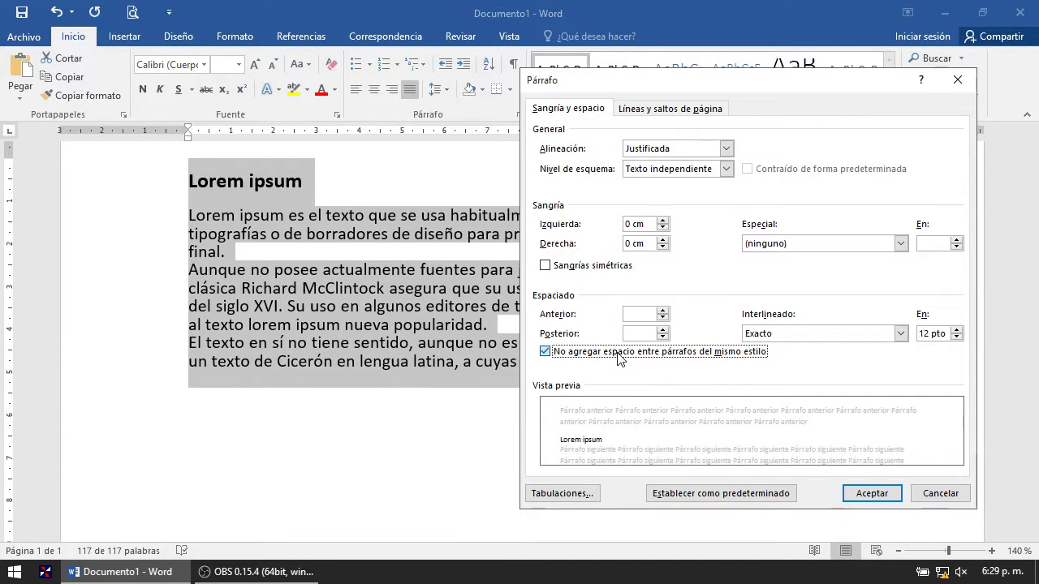
left_click(667, 355)
left_click(666, 355)
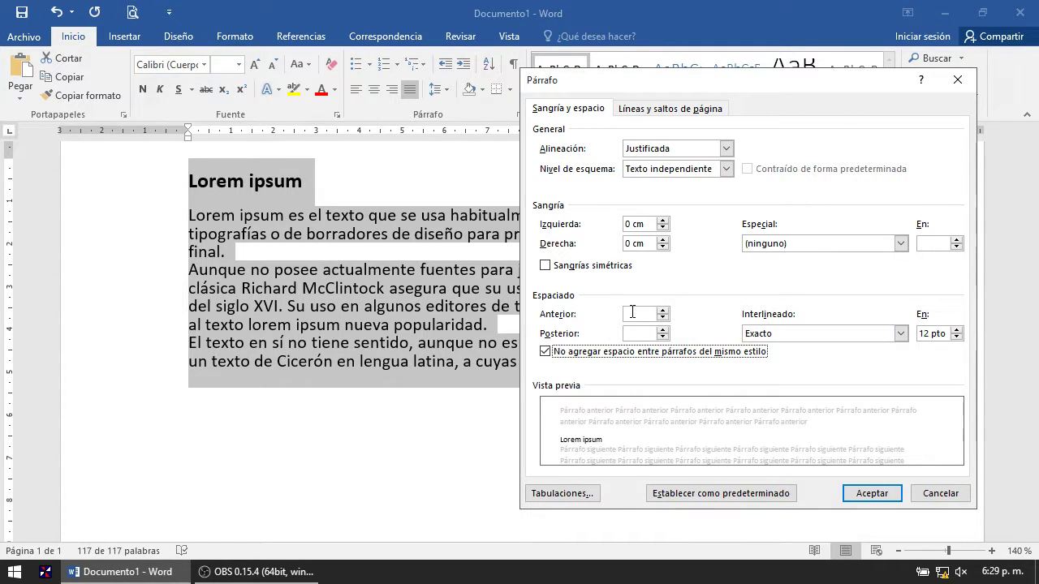
left_click(632, 313)
type("12")
left_click(632, 332)
type("1")
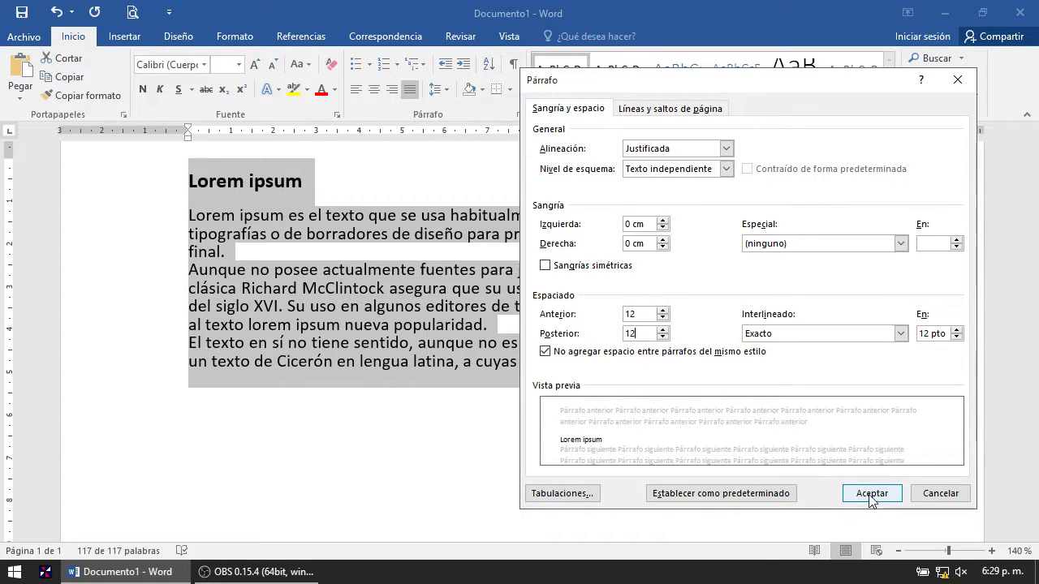
left_click(871, 495)
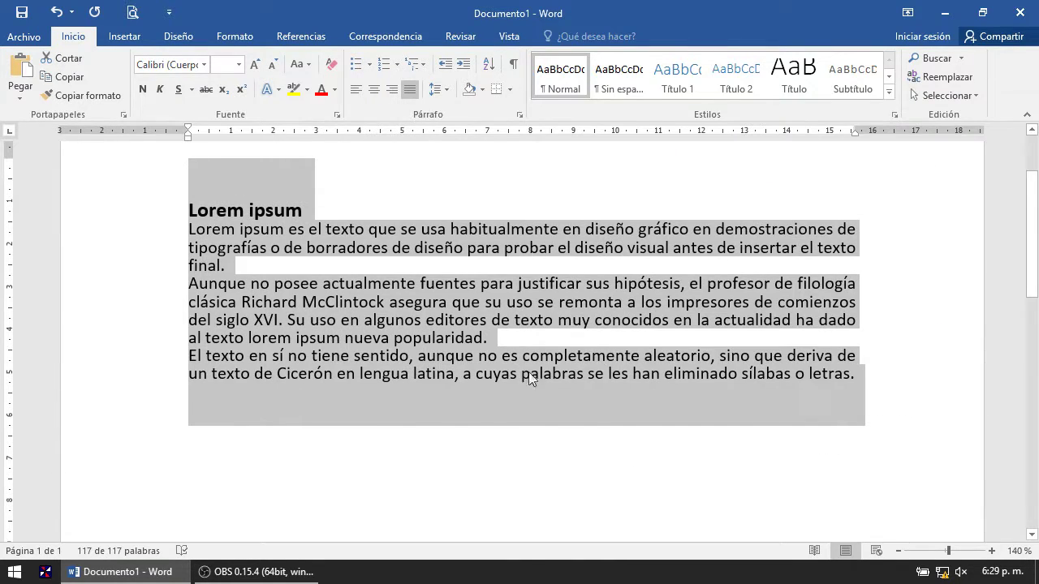
Step: Recheck the Párrafo values, close the dialog without changes, and deselect the text
left_click(518, 115)
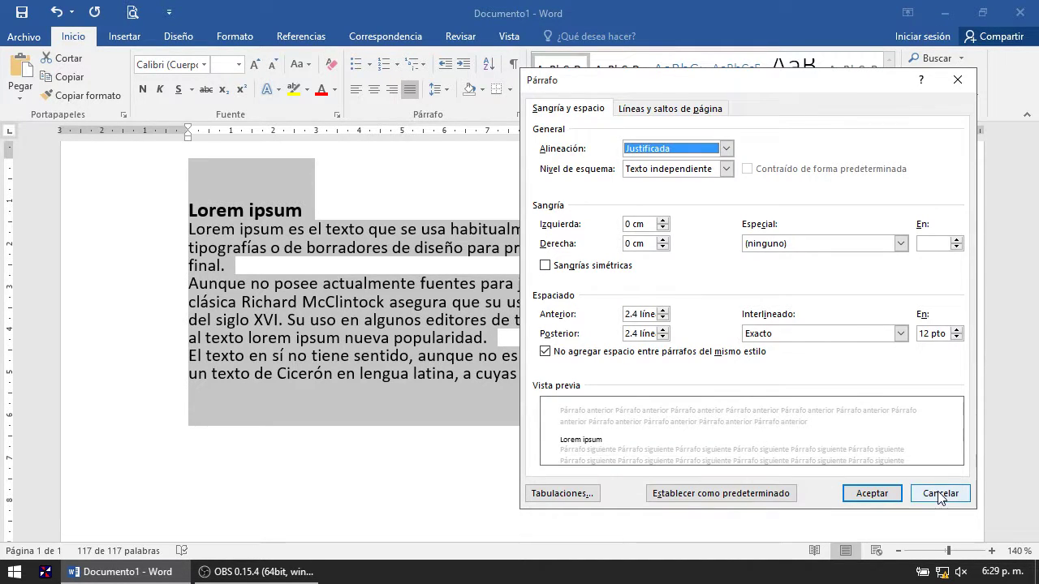
left_click(933, 495)
left_click(355, 286)
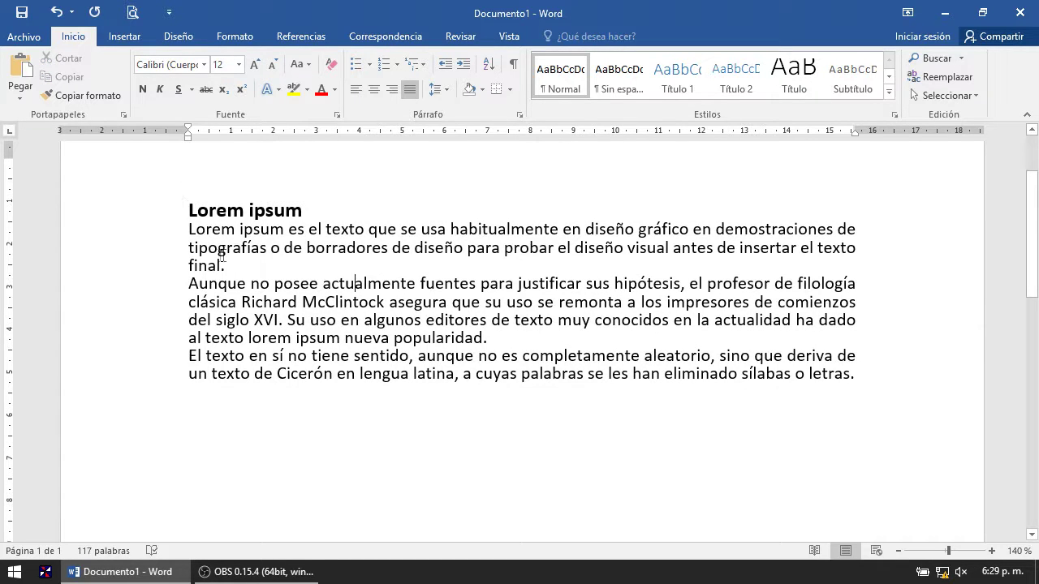
Step: Select the whole document and allow space between same-style paragraphs again
left_click_drag(188, 176, 197, 185)
left_click(186, 198)
left_click_drag(873, 377, 176, 209)
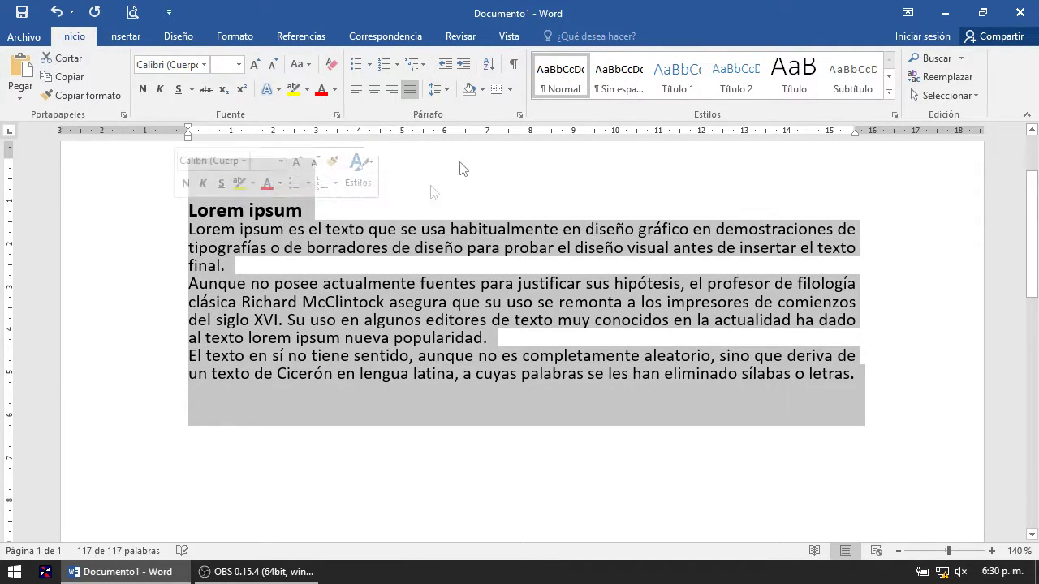
left_click(519, 116)
left_click(610, 351)
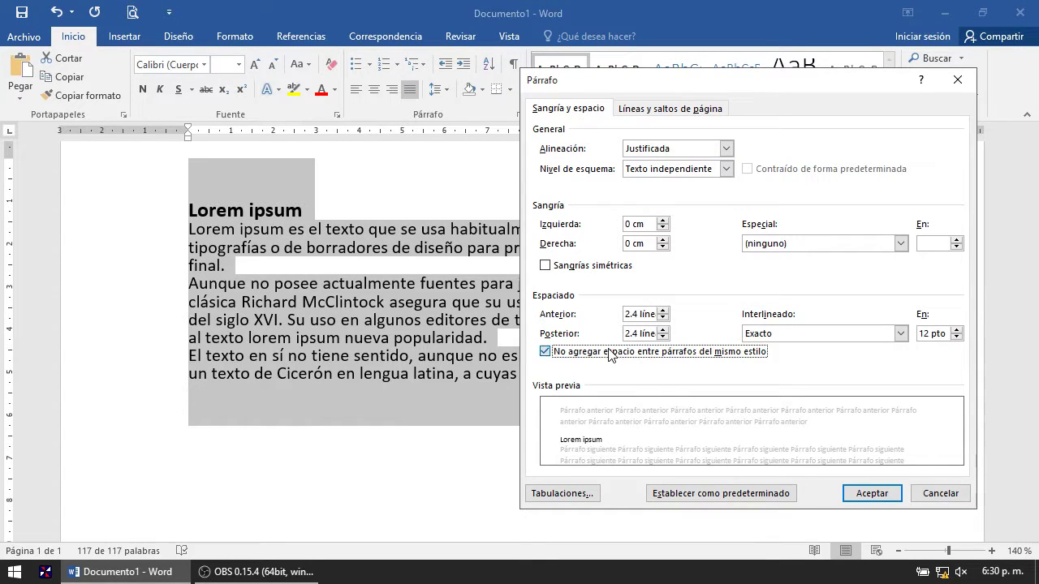
Step: Set Doble line spacing with 12 spacing after paragraphs and apply it
left_click_drag(625, 314, 633, 318)
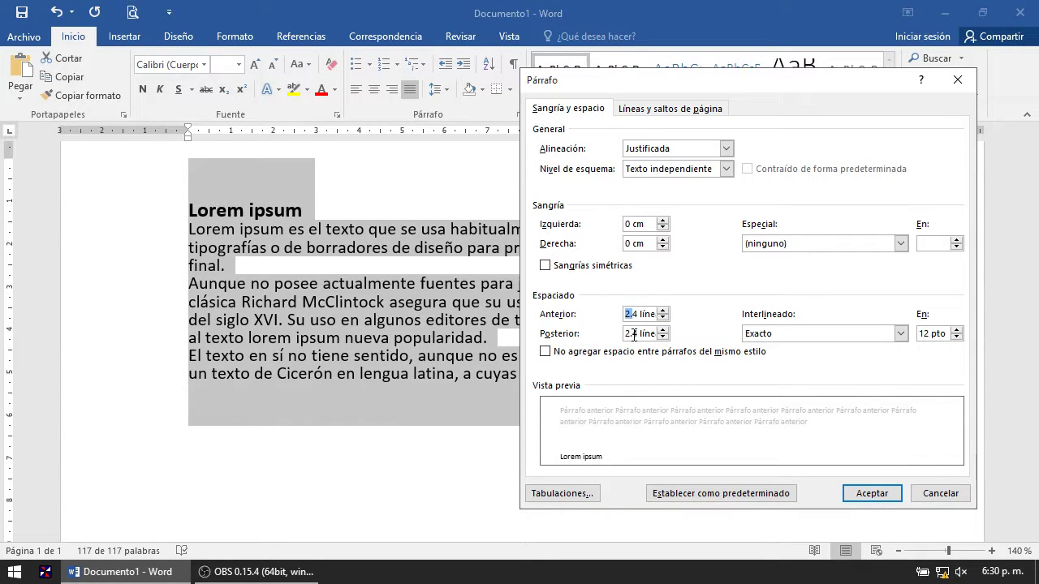
left_click(844, 335)
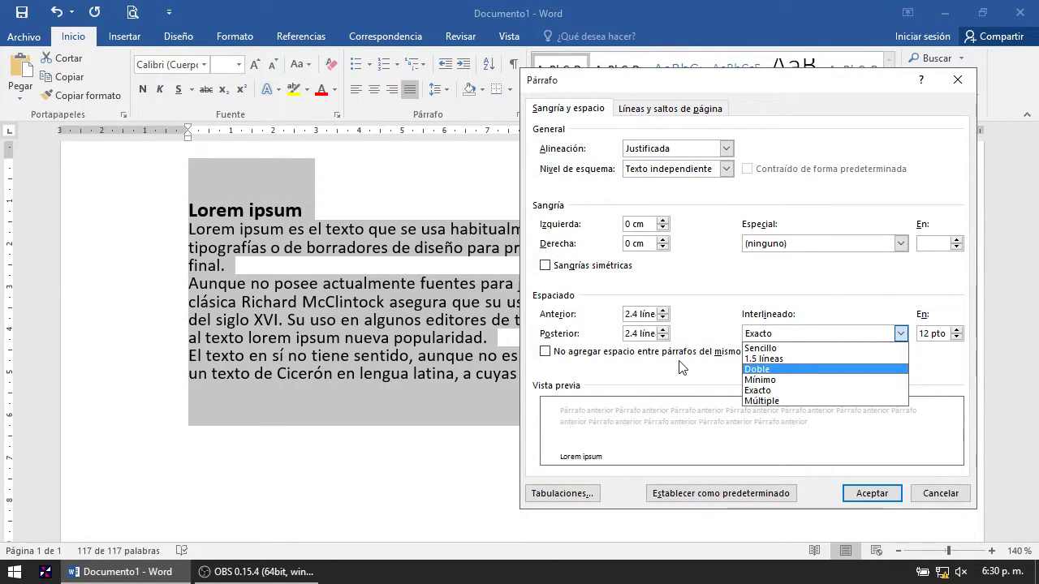
left_click(768, 371)
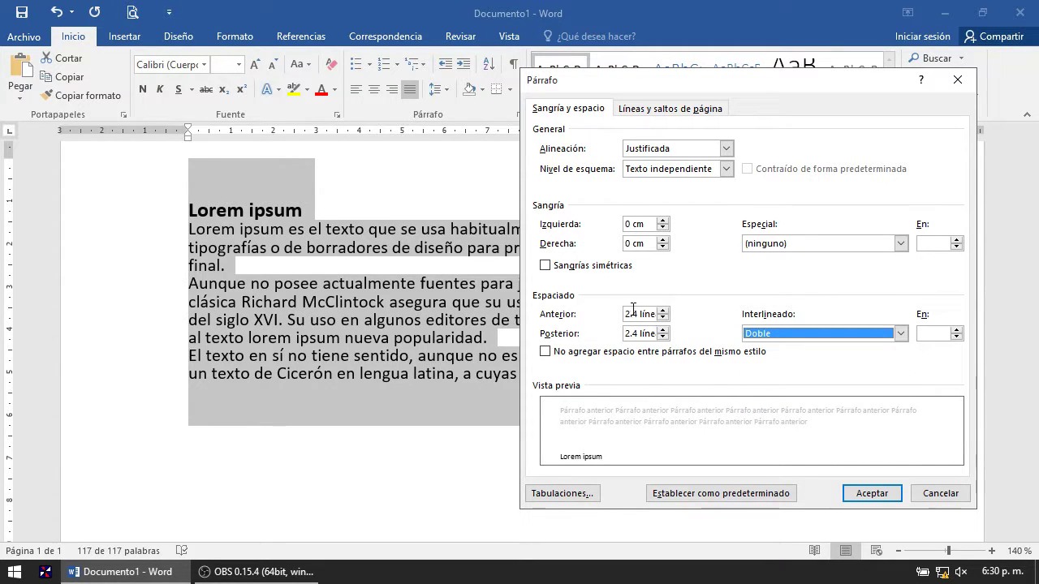
left_click_drag(637, 313, 624, 314)
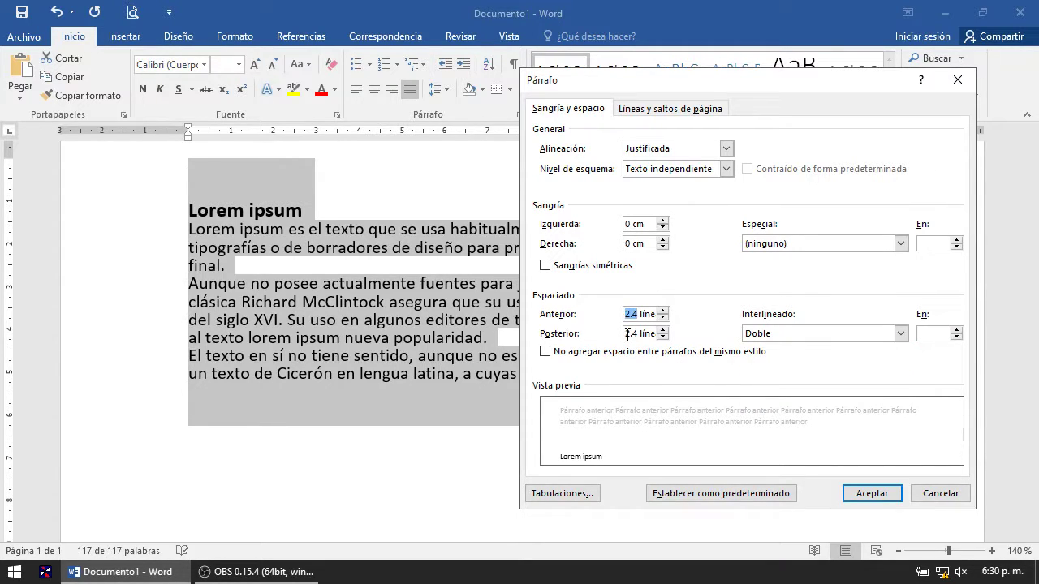
key("Delete")
key("Delete")
key("Delete")
key("Delete")
key("Delete")
key("Tab")
type("12")
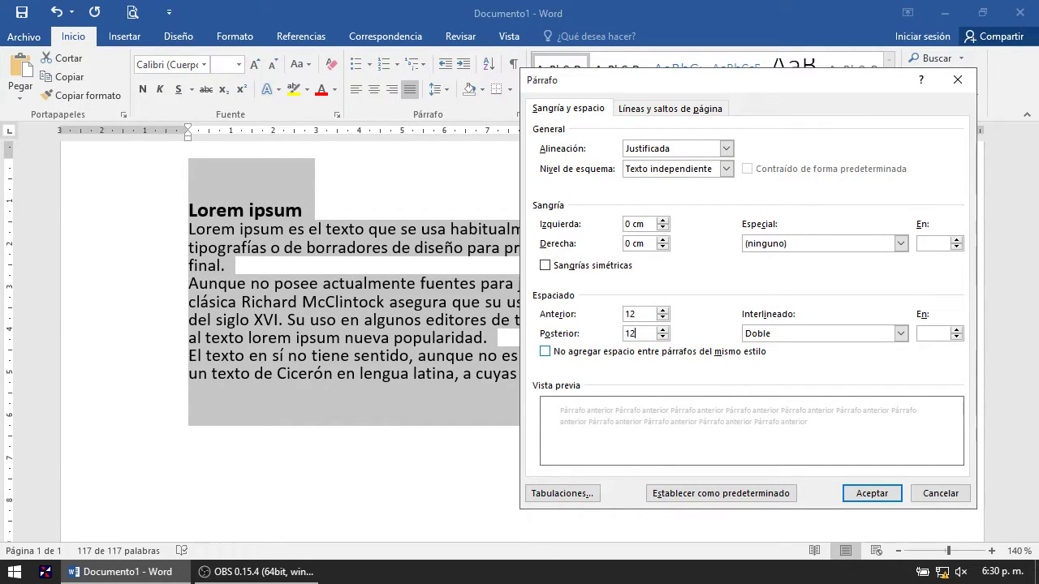
left_click(871, 493)
Step: Correct the Anterior and Posterior spacing to 12 pt each in the Párrafo dialog
scroll(625, 329, "down", 3)
scroll(626, 330, "down", 3)
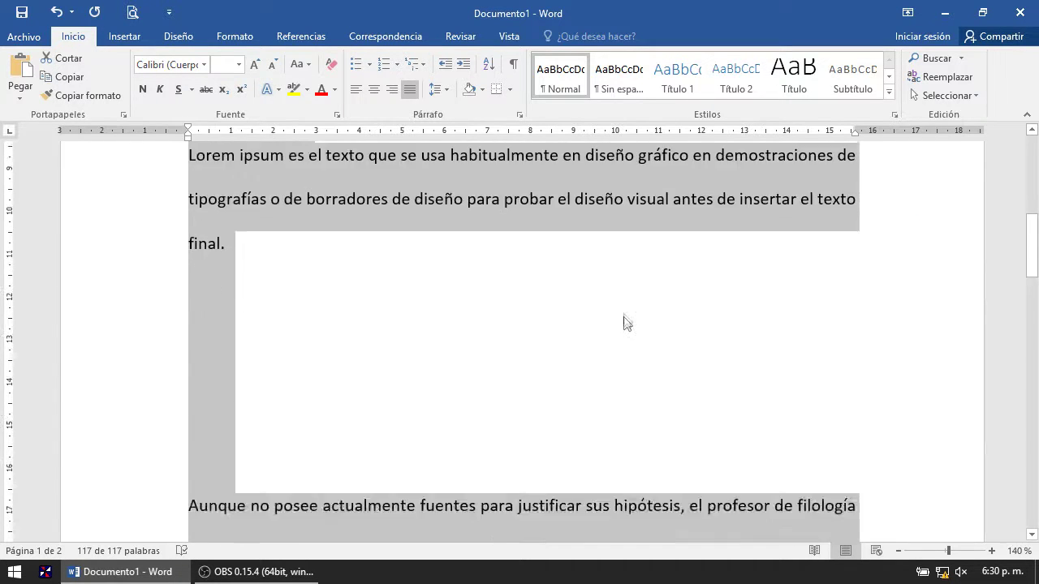
scroll(625, 329, "down", 3)
scroll(625, 303, "up", 5)
left_click(519, 114)
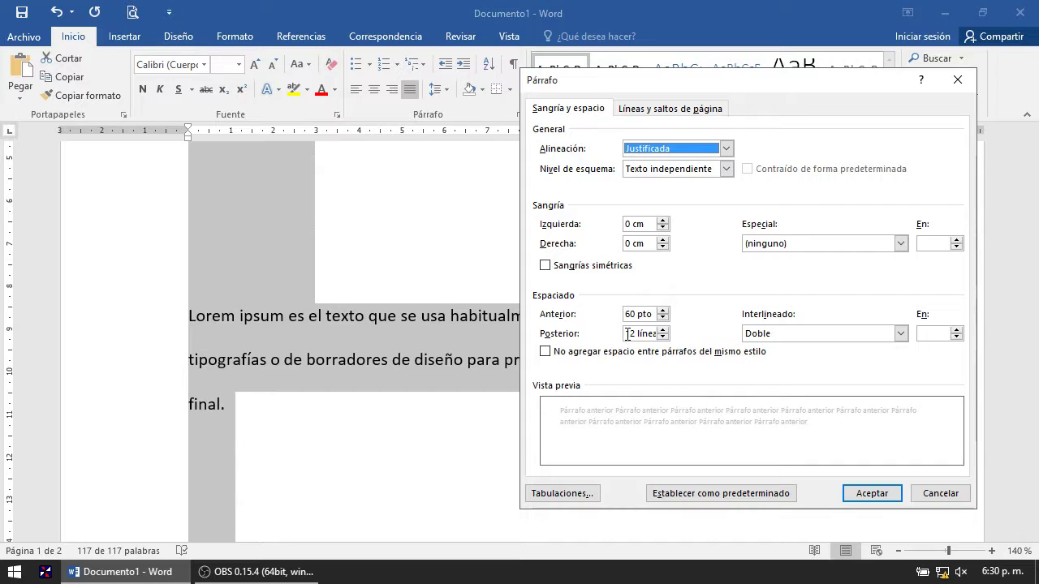
left_click_drag(628, 333, 656, 334)
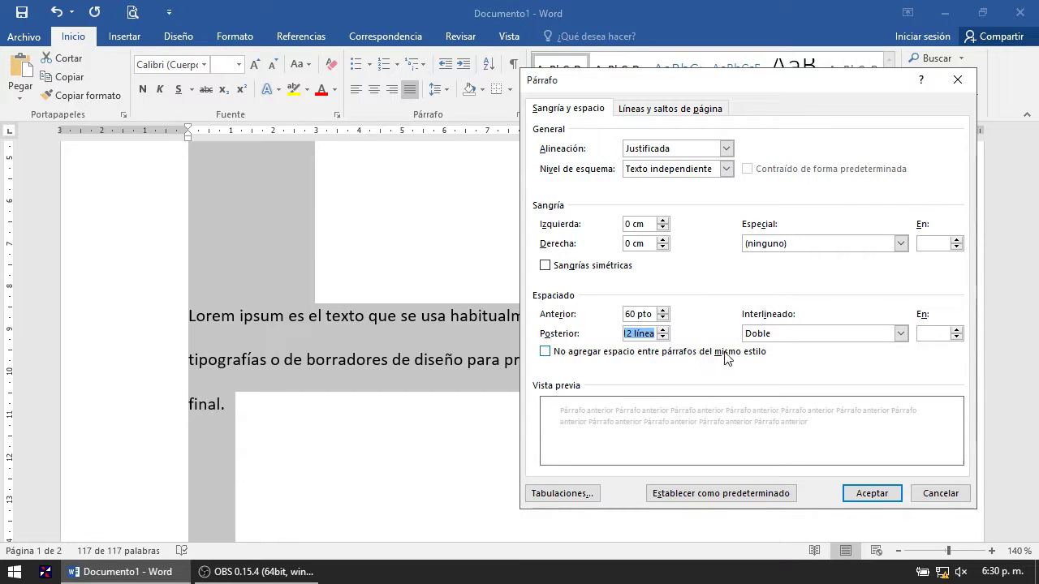
type("60 pto")
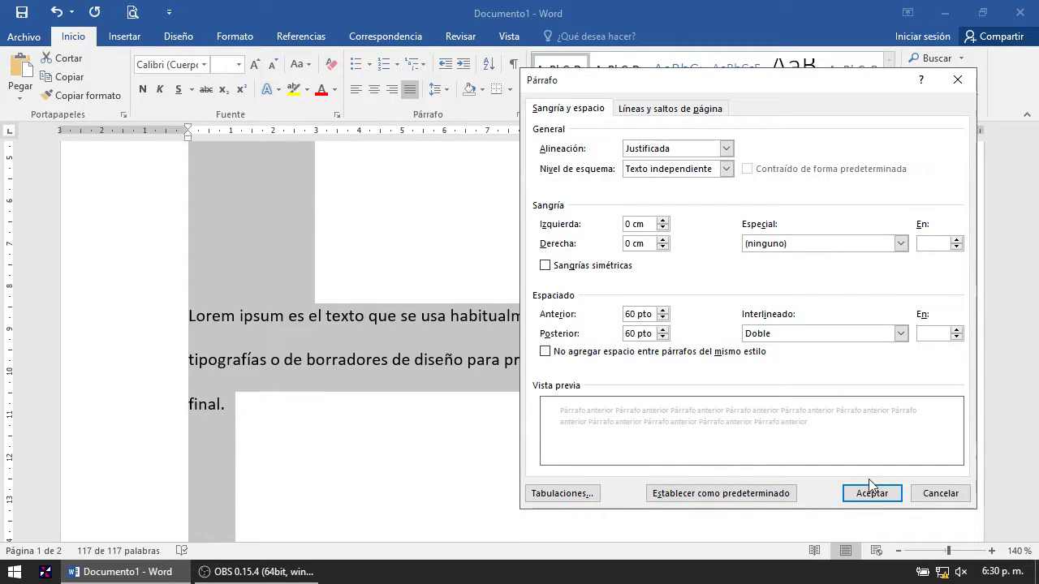
type("12")
type("12")
left_click(871, 492)
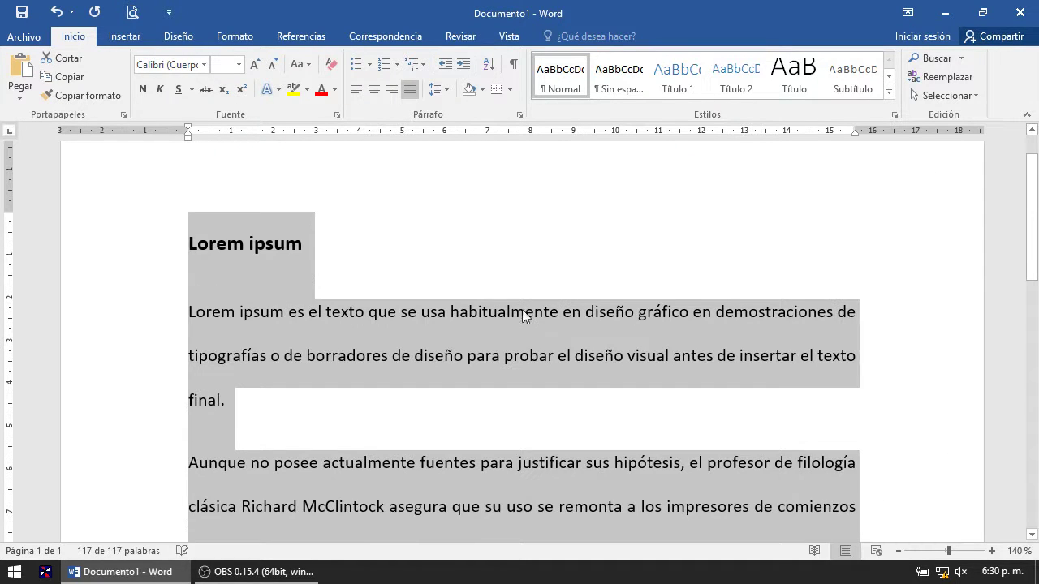
Step: Zoom the page out to 90% to view the whole double-spaced document
scroll(530, 324, "down", 2)
scroll(535, 328, "down", 1)
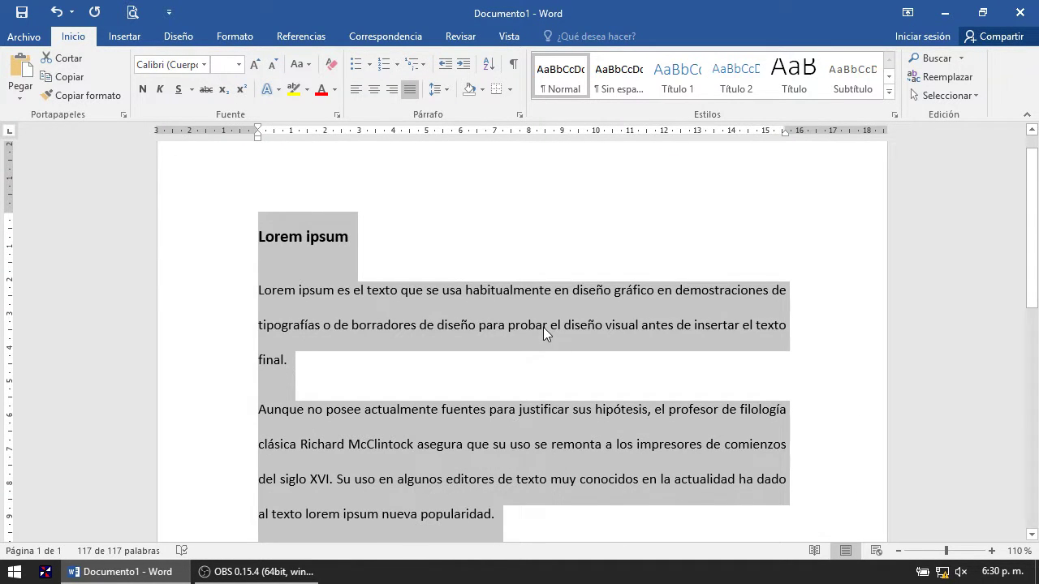
scroll(545, 329, "down", 1)
scroll(550, 241, "down", 1)
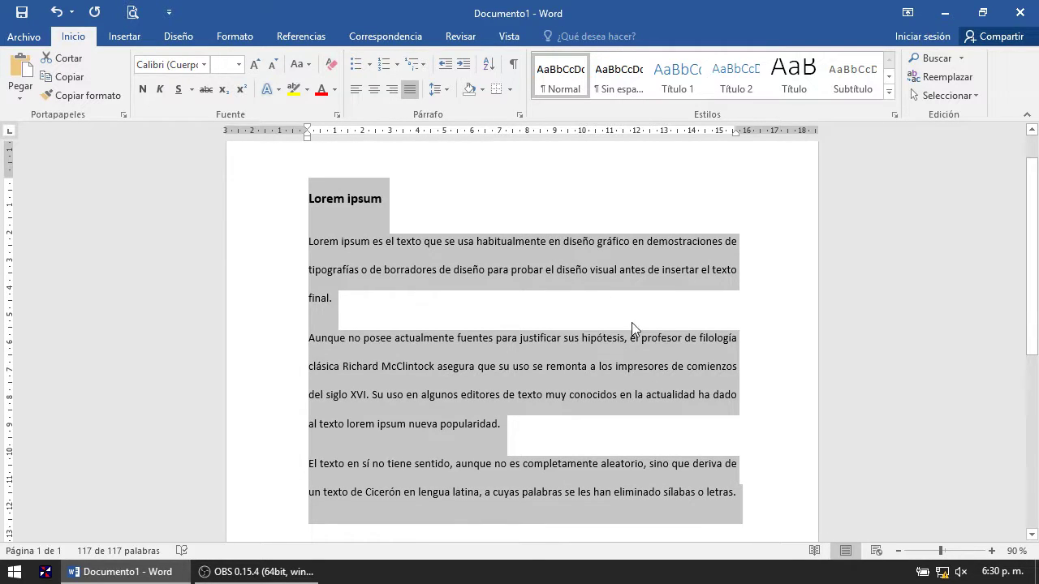